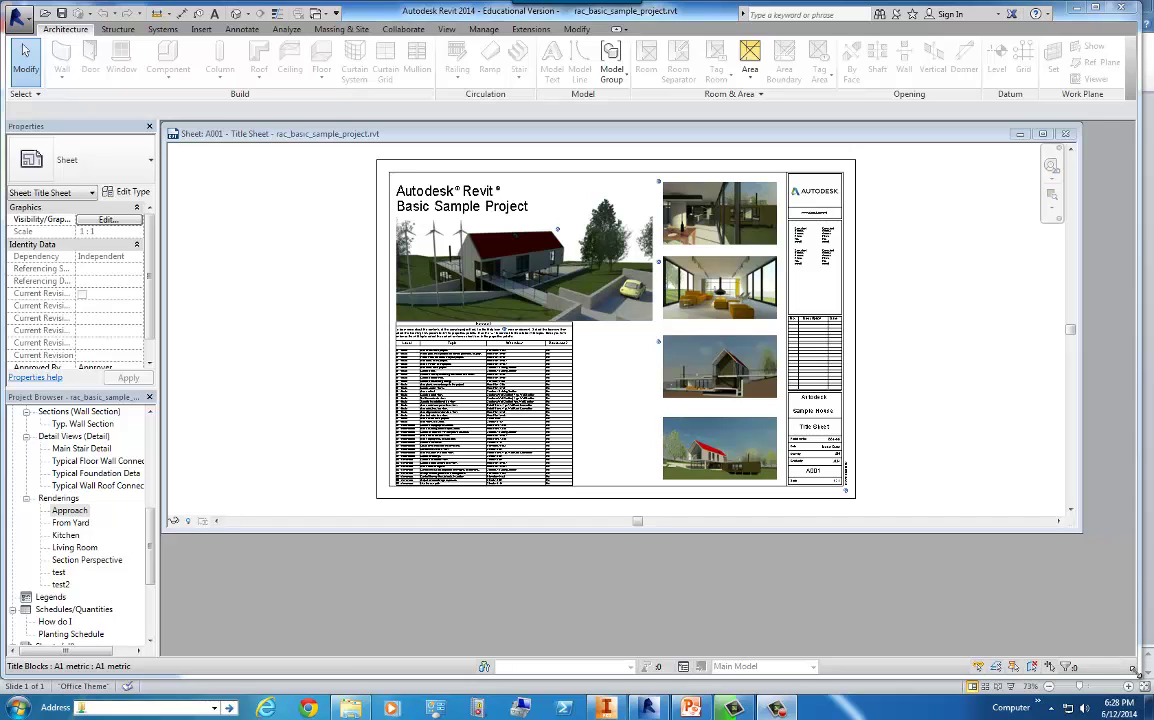
Enlarge the main program window slightly and make the A001 - Title Sheet window taller
{"action": "left_click_drag", "start_coordinate": [1134, 669], "coordinate": [1150, 678]}
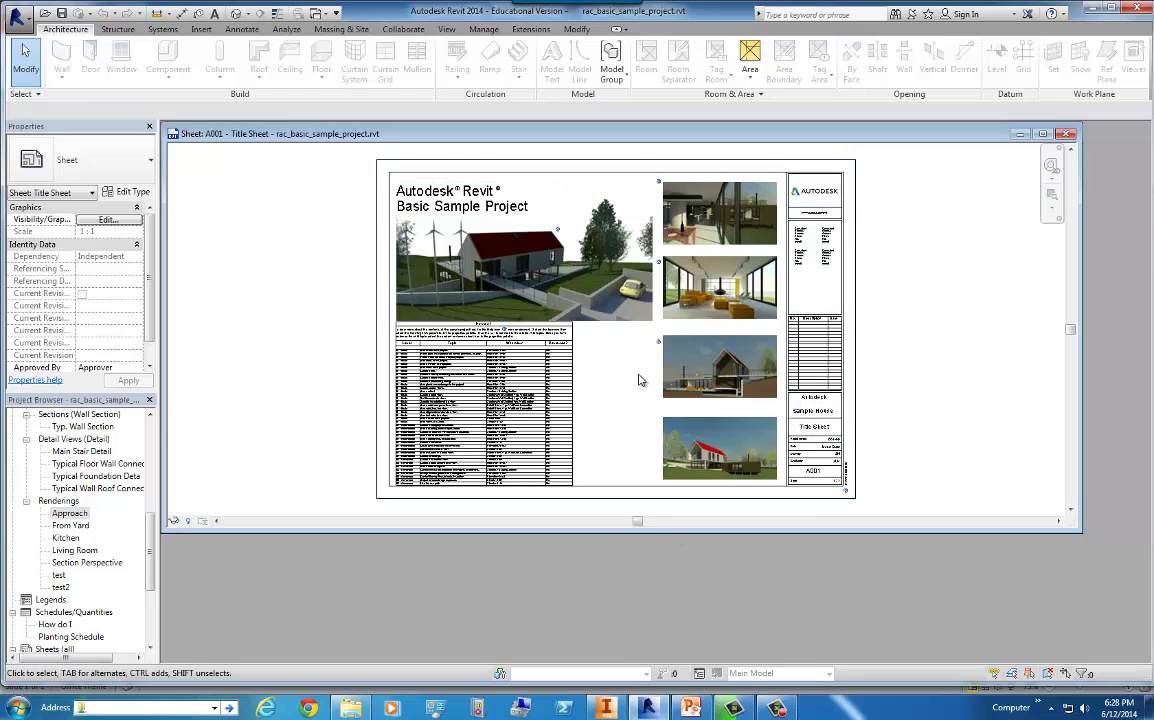
{"action": "left_click_drag", "start_coordinate": [681, 530], "coordinate": [680, 589]}
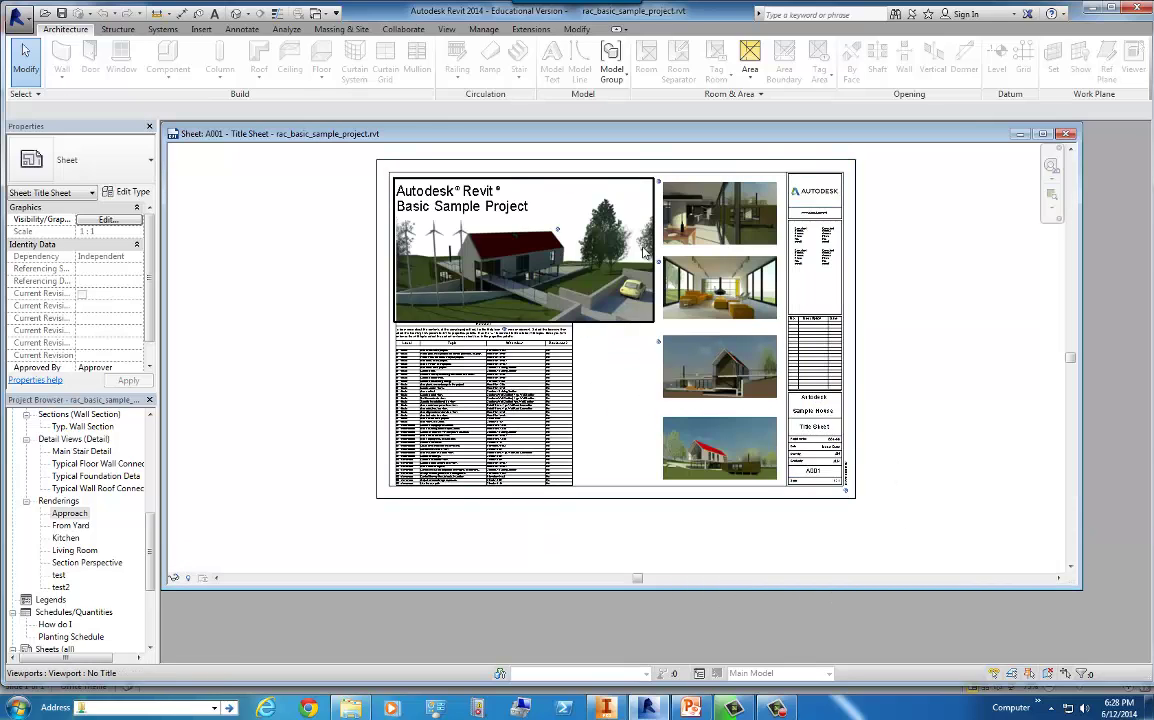
{"action": "scroll", "coordinate": [616, 428], "scroll_direction": "up", "scroll_amount": 1}
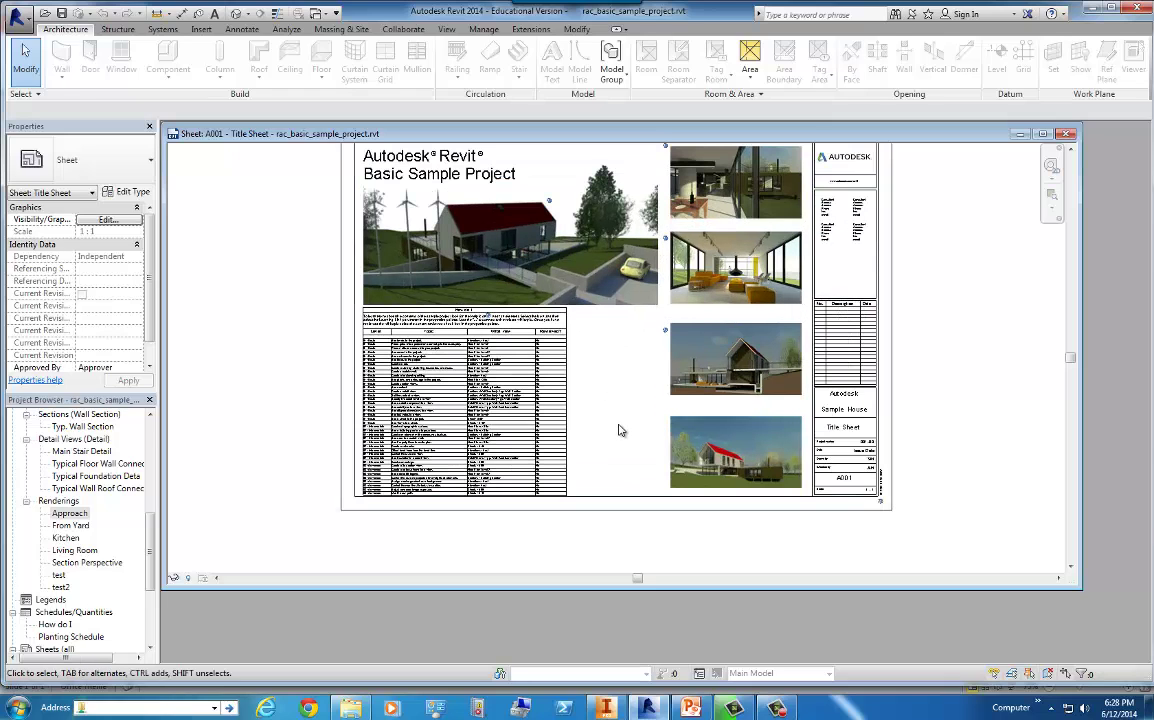
{"action": "left_click_drag", "start_coordinate": [1072, 360], "coordinate": [1073, 358]}
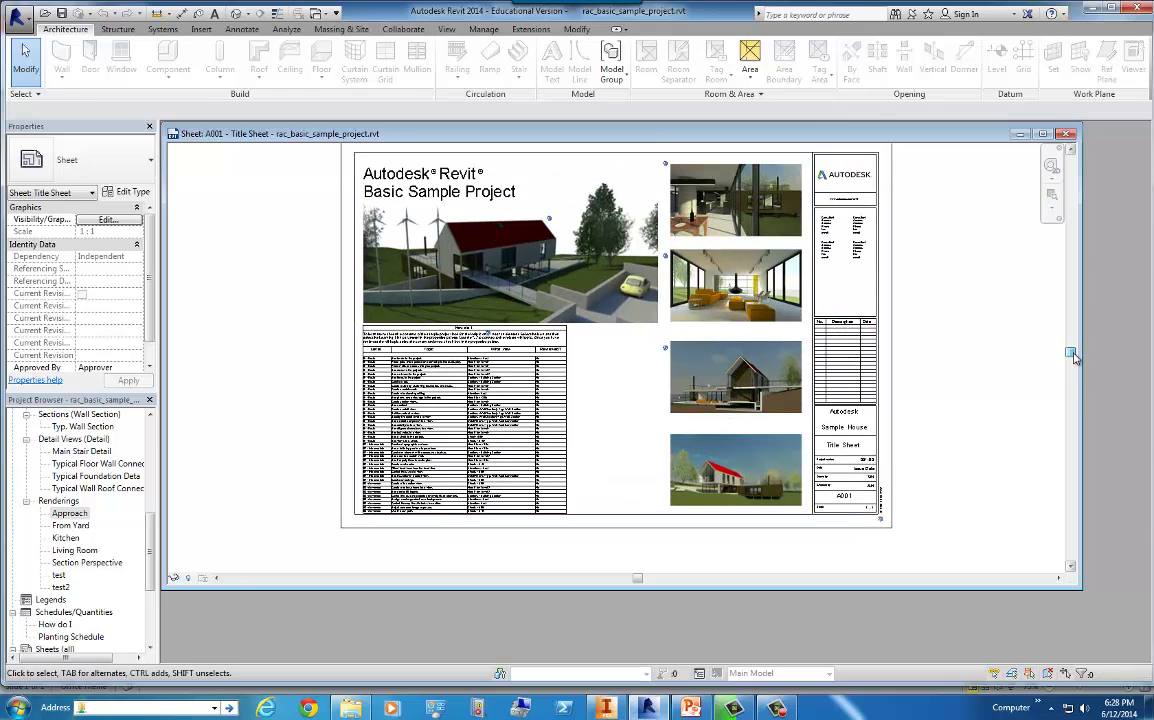
Look through the project's floor plans, 3D views, elevations, sections, detail views, renderings and sheets in the Project Browser
{"action": "scroll", "coordinate": [148, 468], "scroll_direction": "up", "scroll_amount": 4}
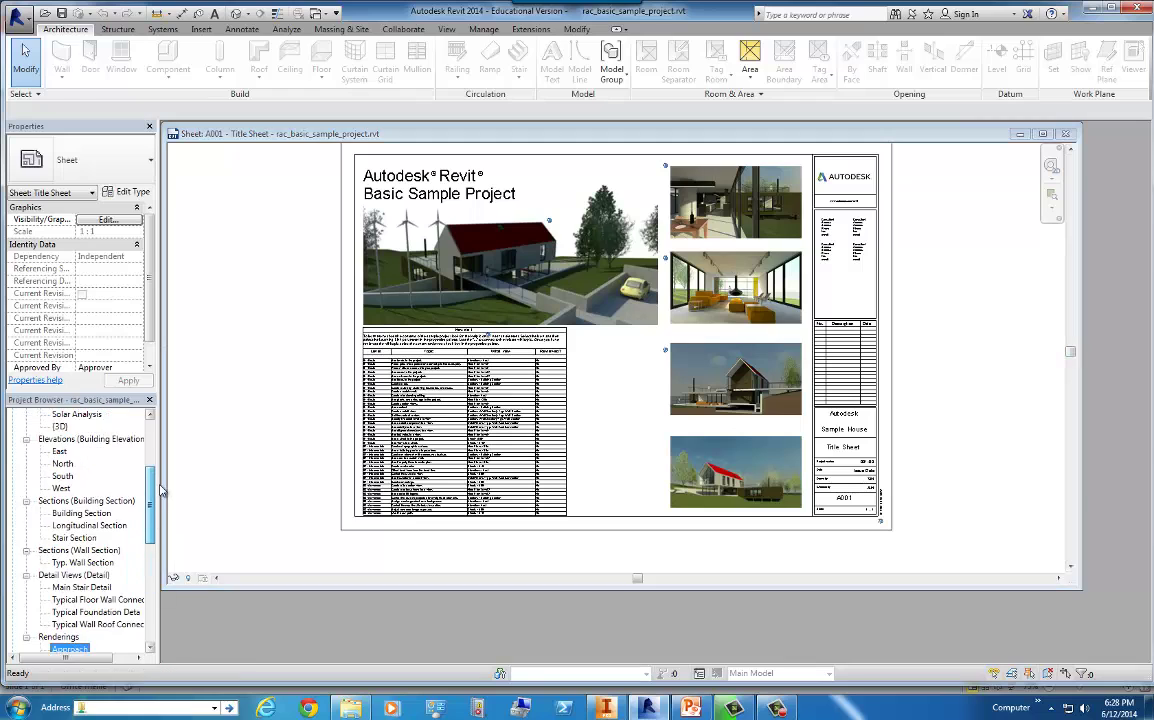
{"action": "scroll", "coordinate": [158, 488], "scroll_direction": "up", "scroll_amount": 4}
{"action": "left_click", "coordinate": [28, 420]}
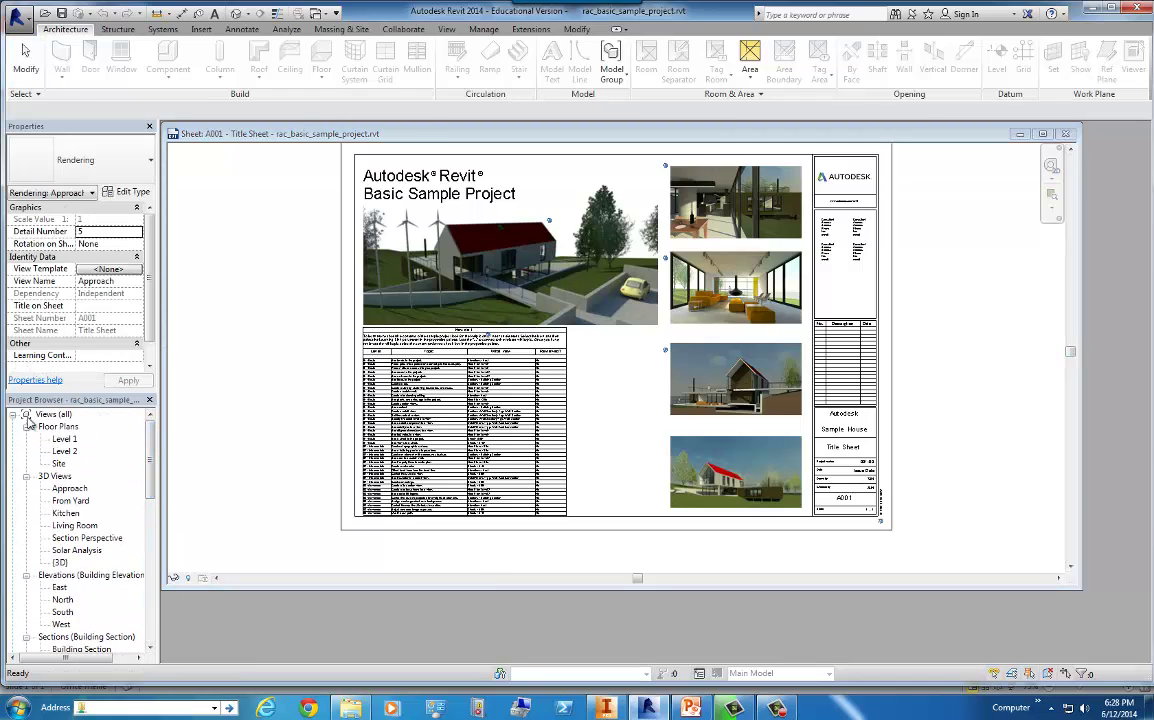
{"action": "left_click_drag", "start_coordinate": [149, 455], "coordinate": [152, 523]}
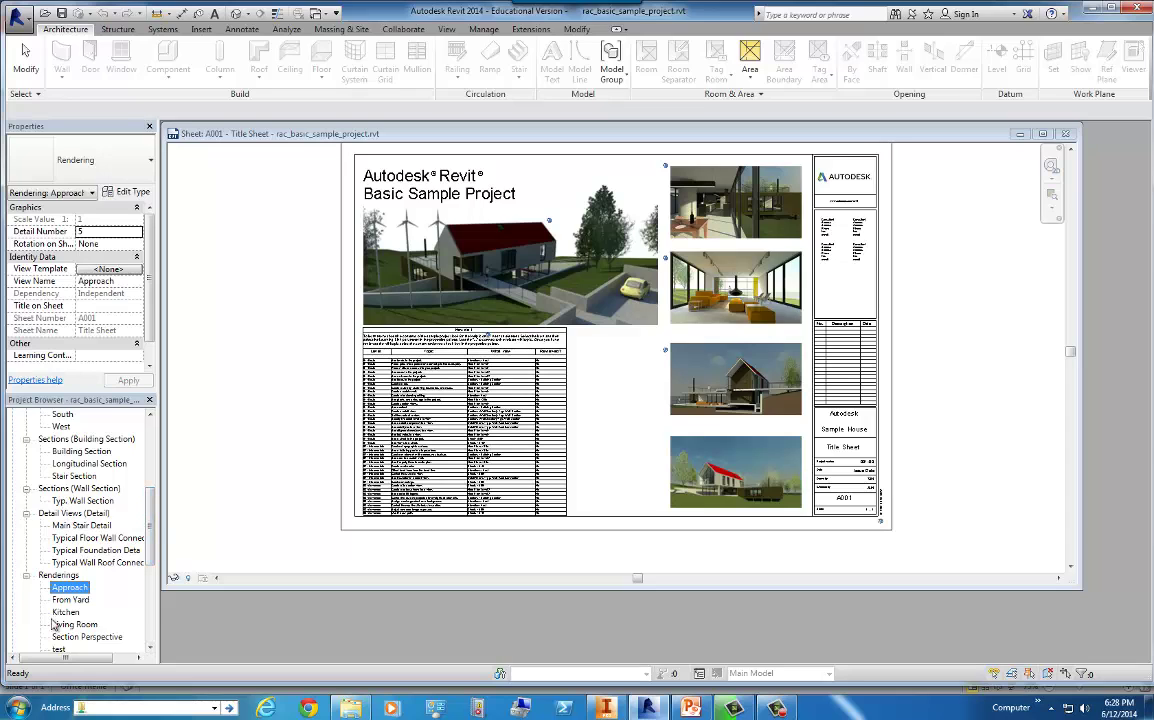
{"action": "scroll", "coordinate": [149, 527], "scroll_direction": "down", "scroll_amount": 1}
{"action": "scroll", "coordinate": [149, 527], "scroll_direction": "down", "scroll_amount": 5}
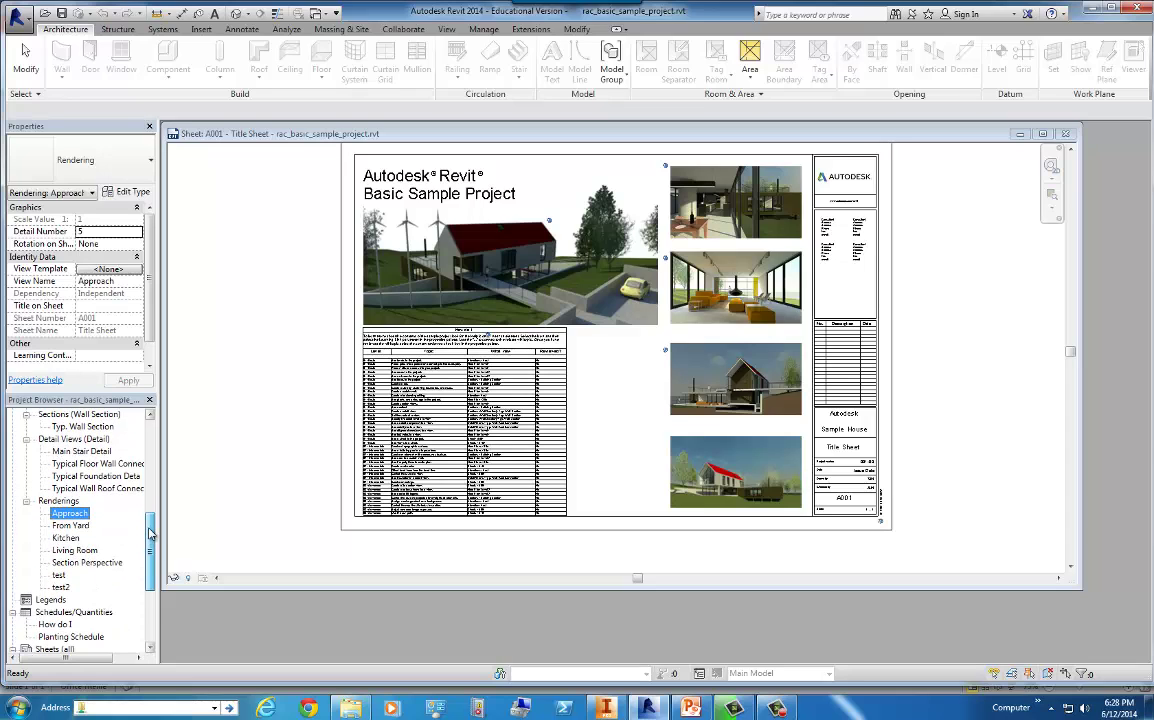
{"action": "left_click", "coordinate": [58, 501]}
{"action": "left_click", "coordinate": [69, 514]}
{"action": "scroll", "coordinate": [138, 580], "scroll_direction": "up", "scroll_amount": 1}
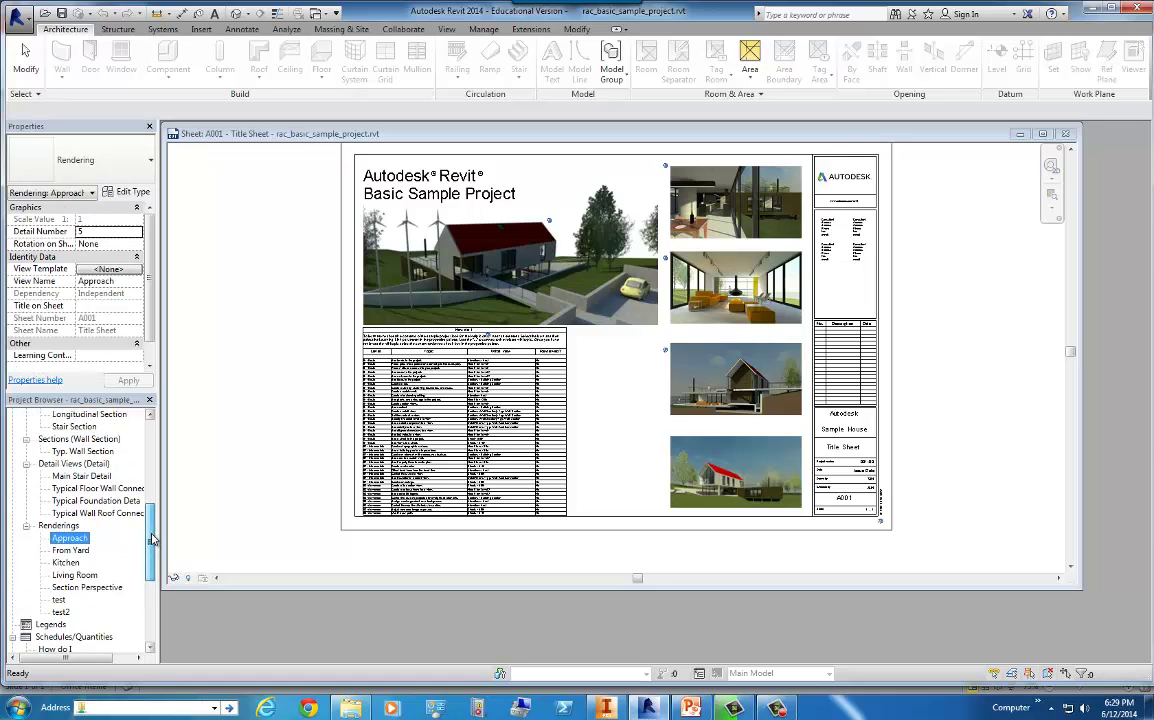
{"action": "scroll", "coordinate": [147, 563], "scroll_direction": "down", "scroll_amount": 3}
{"action": "left_click", "coordinate": [60, 464]}
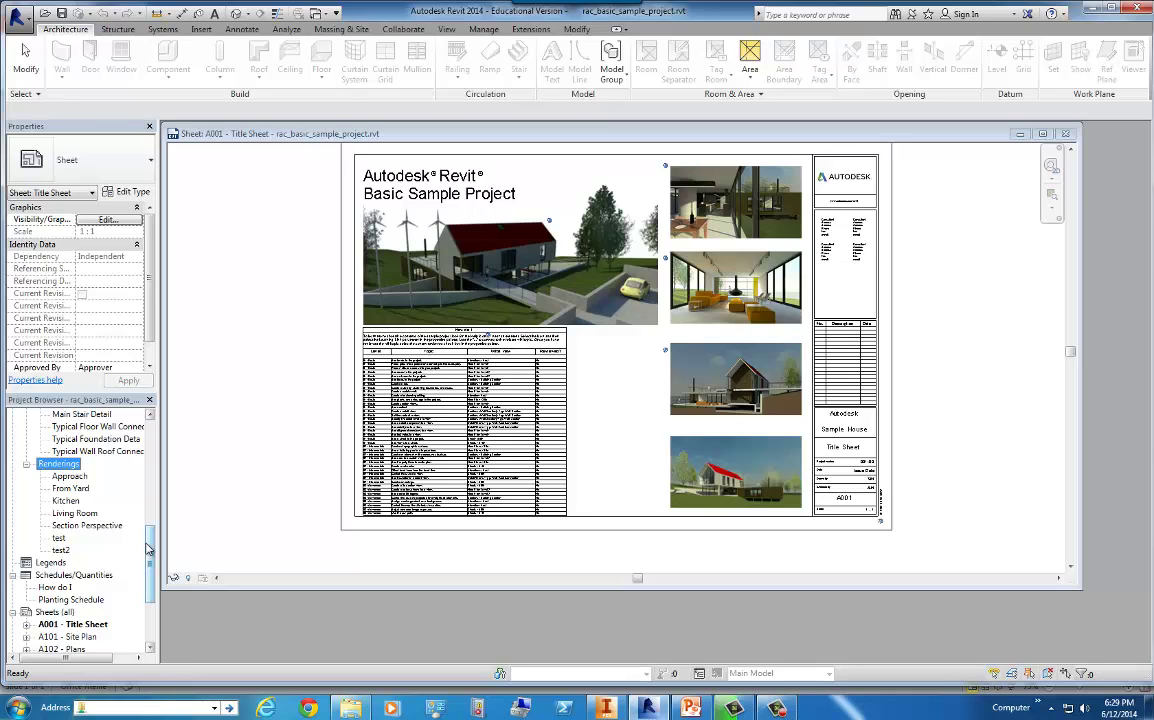
{"action": "scroll", "coordinate": [138, 500], "scroll_direction": "up", "scroll_amount": 1}
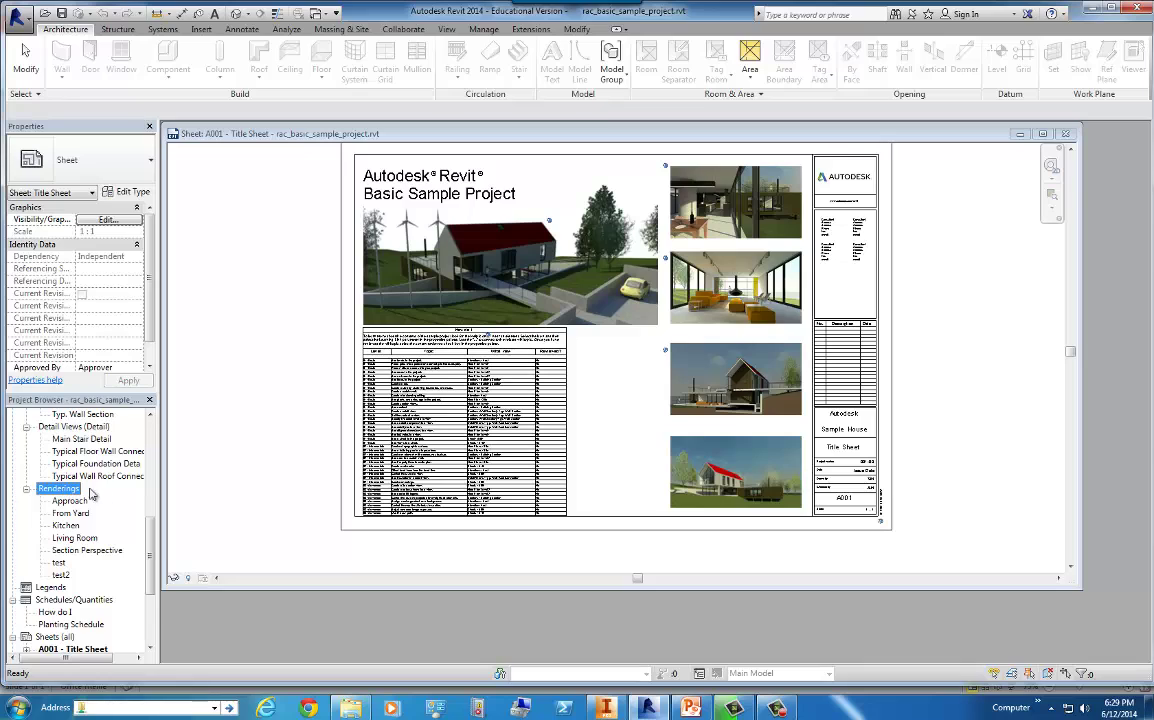
{"action": "scroll", "coordinate": [148, 505], "scroll_direction": "up", "scroll_amount": 2}
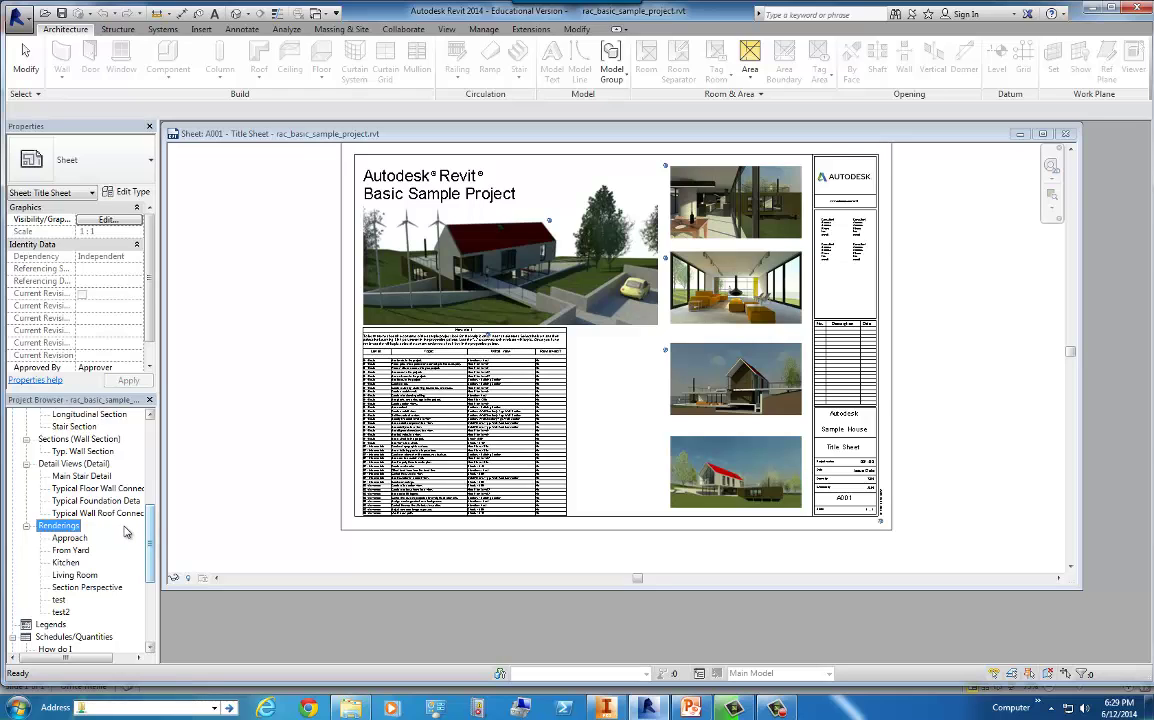
{"action": "scroll", "coordinate": [156, 475], "scroll_direction": "up", "scroll_amount": 3}
{"action": "scroll", "coordinate": [156, 475], "scroll_direction": "up", "scroll_amount": 3}
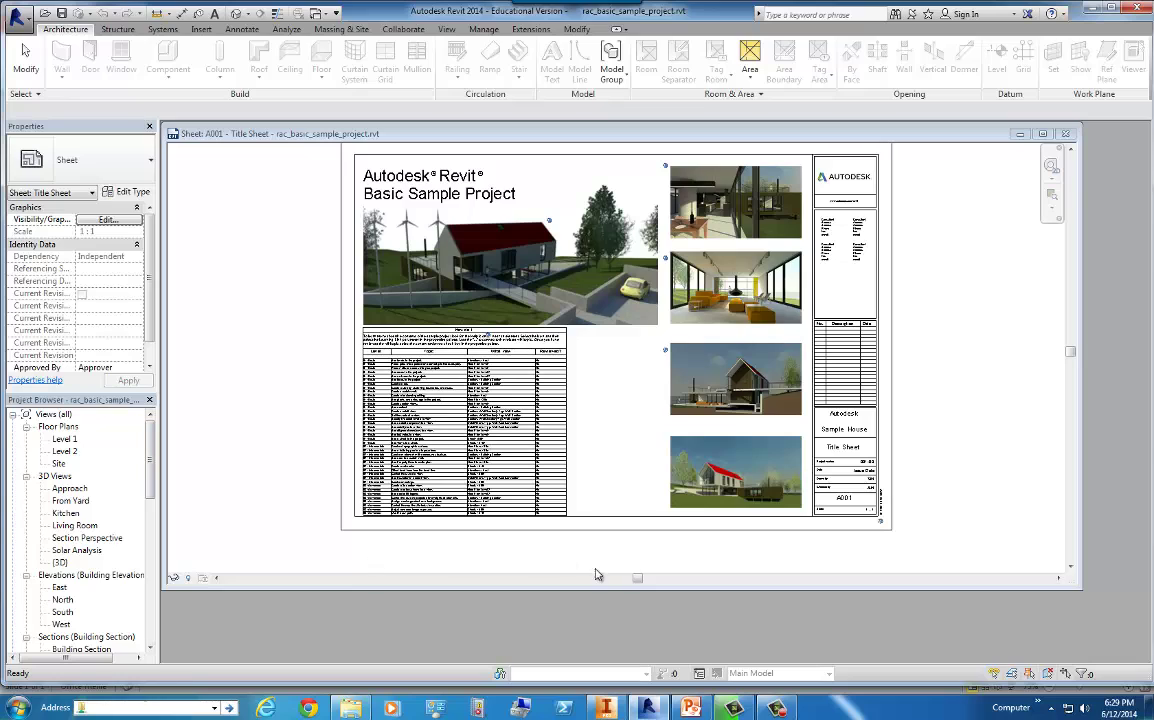
Start an image export and set its output to the Images folder with the file name my_project
{"action": "left_click", "coordinate": [24, 18]}
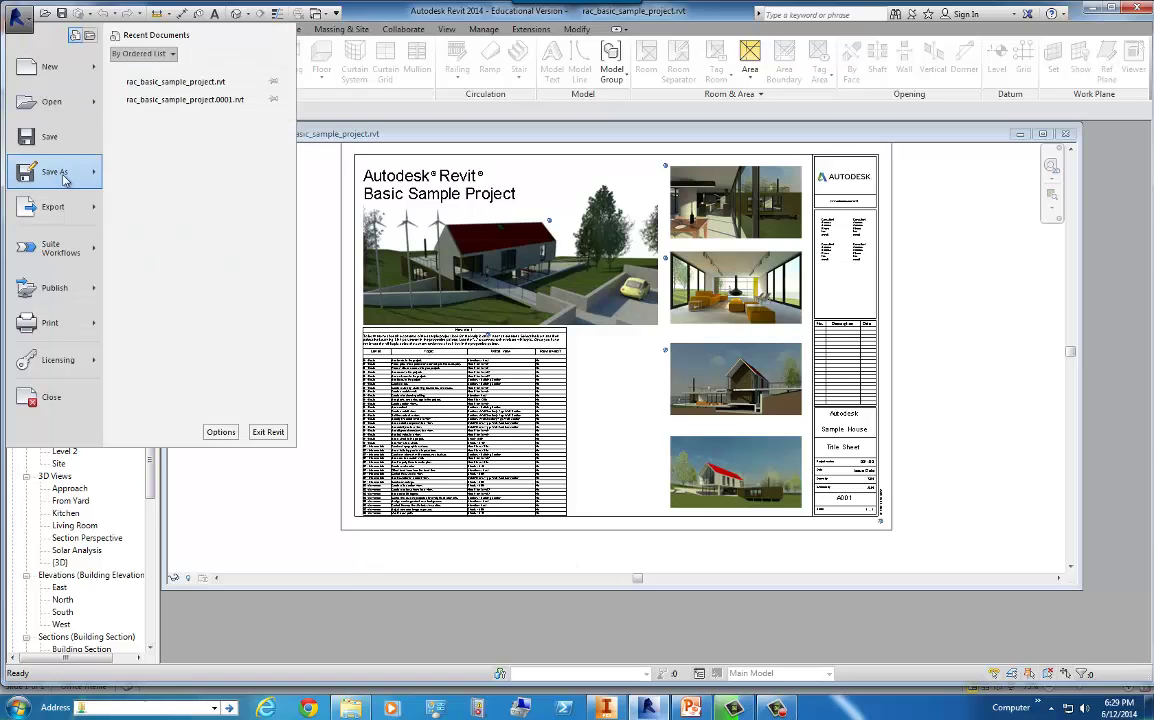
{"action": "mouse_move", "coordinate": [66, 195]}
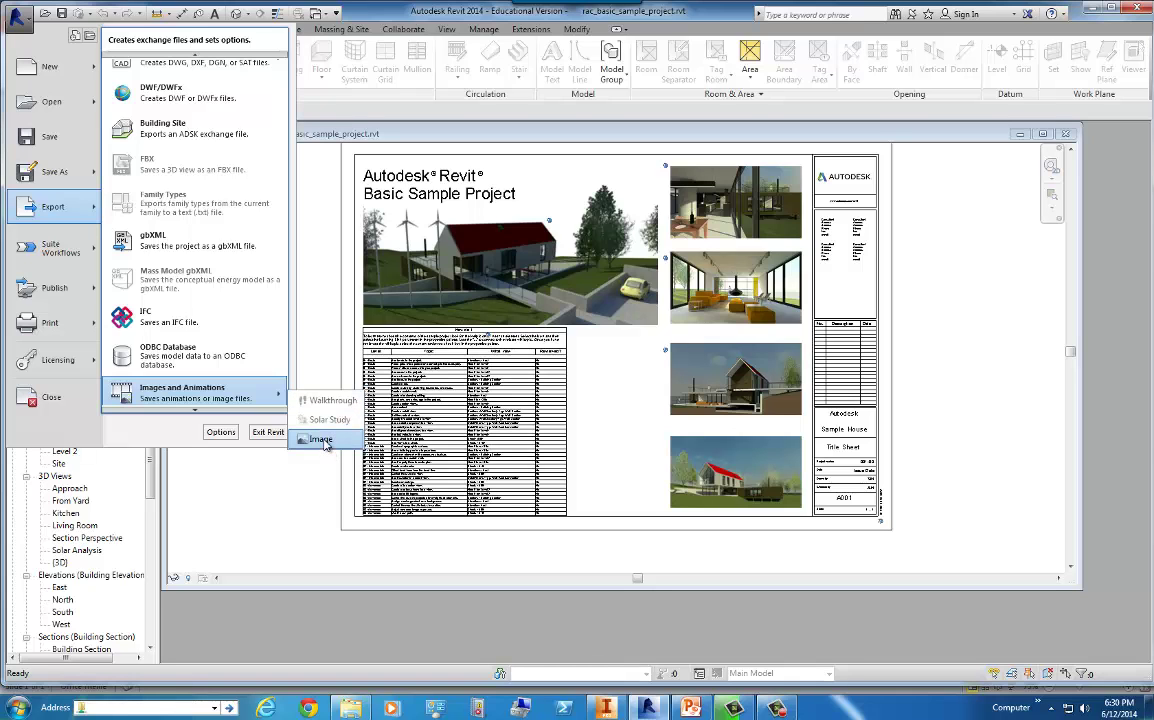
{"action": "left_click", "coordinate": [316, 439]}
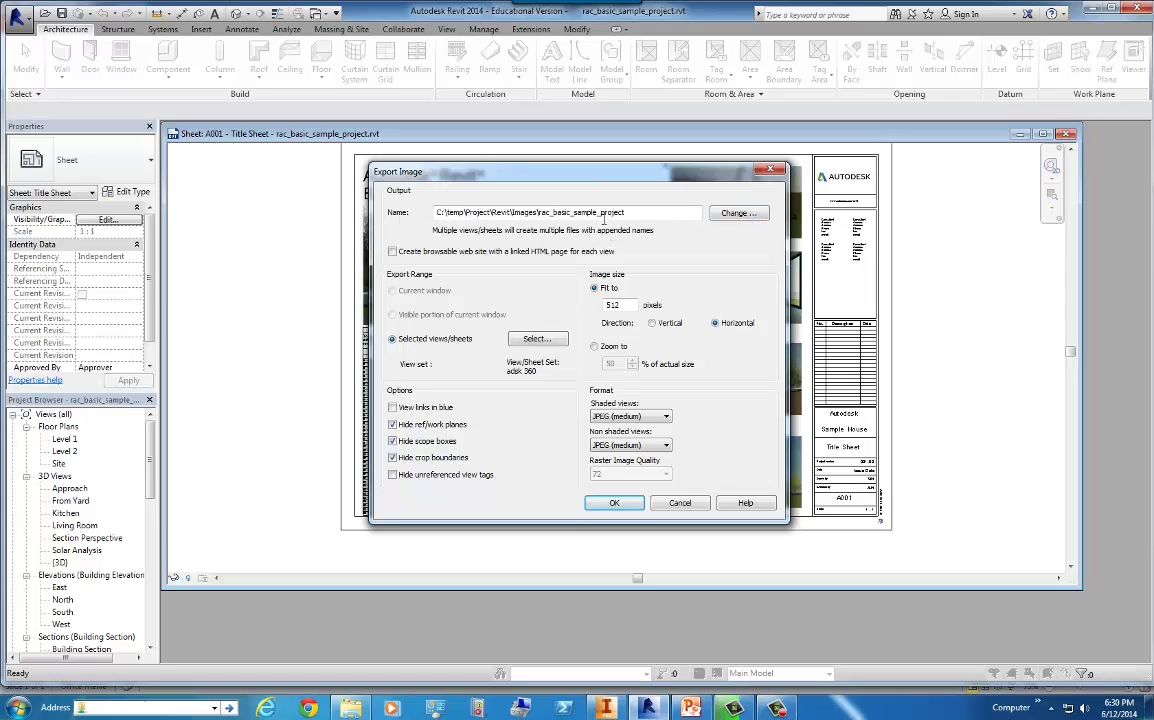
{"action": "left_click", "coordinate": [741, 214]}
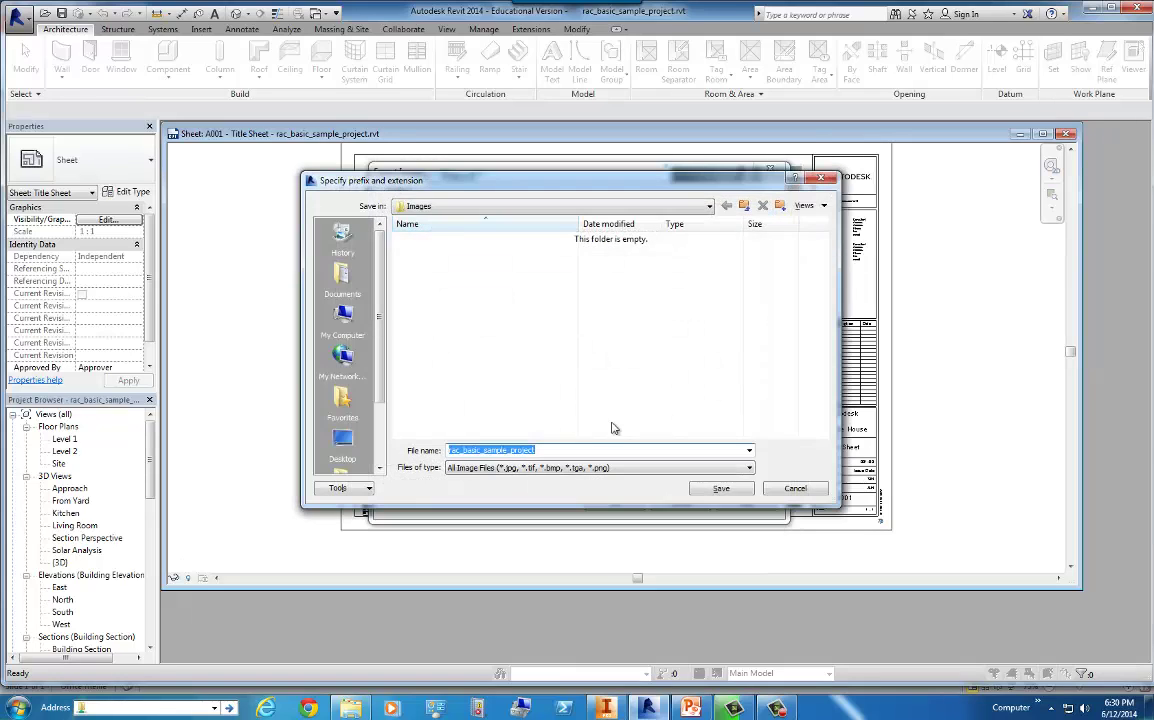
{"action": "left_click", "coordinate": [705, 206]}
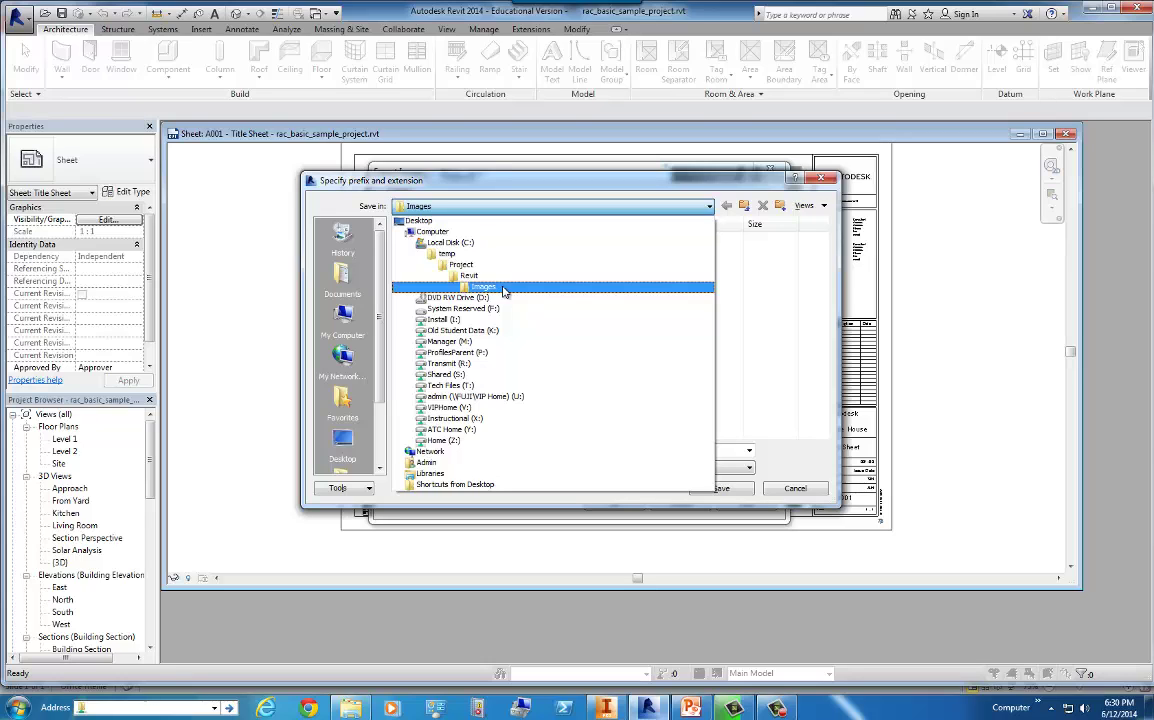
{"action": "left_click", "coordinate": [505, 291]}
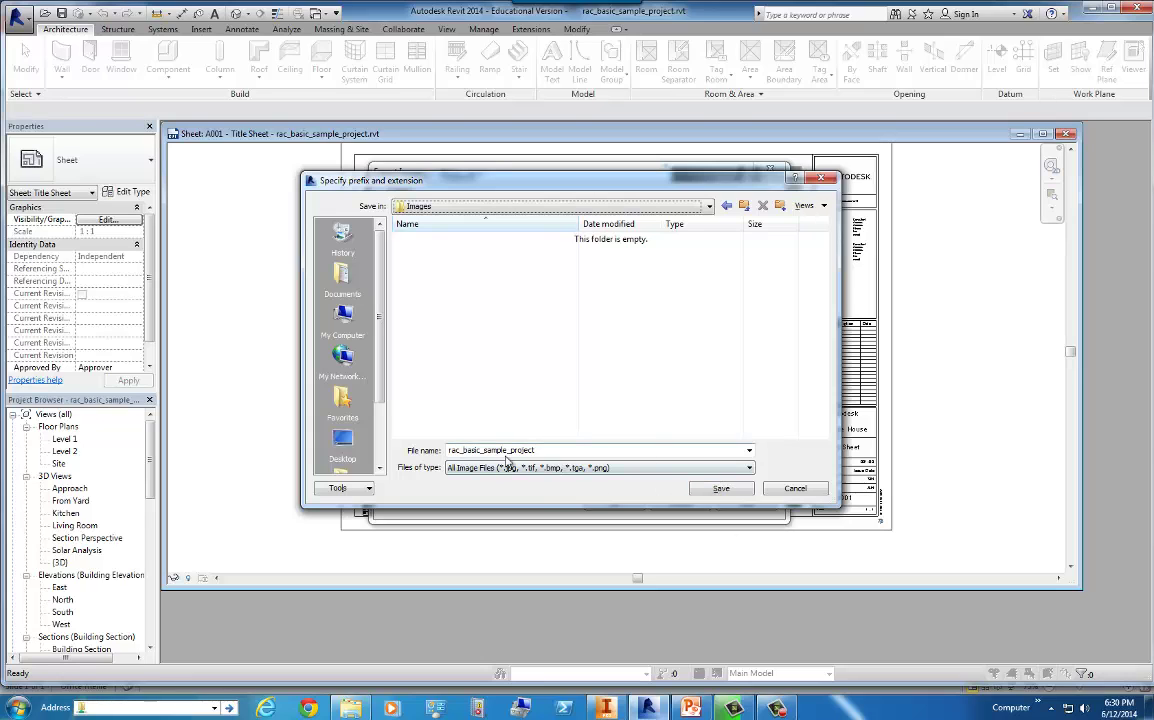
{"action": "double_click", "coordinate": [553, 450]}
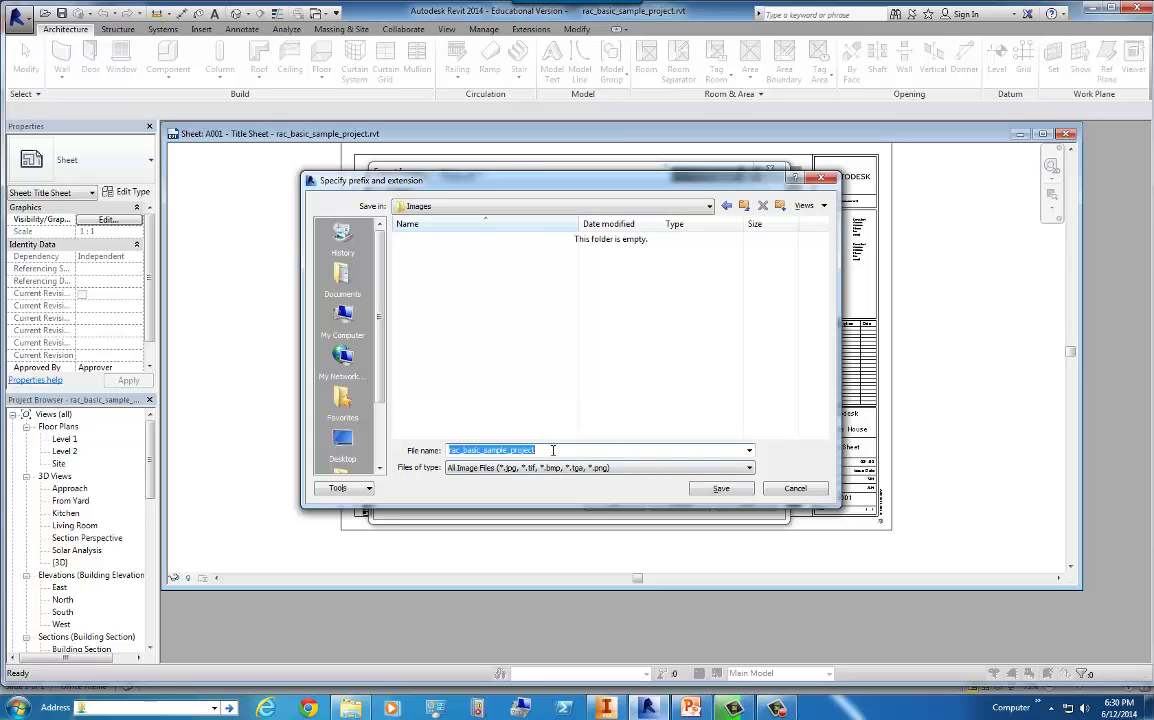
{"action": "type", "text": "my pro"}
{"action": "key", "text": "BackSpace"}
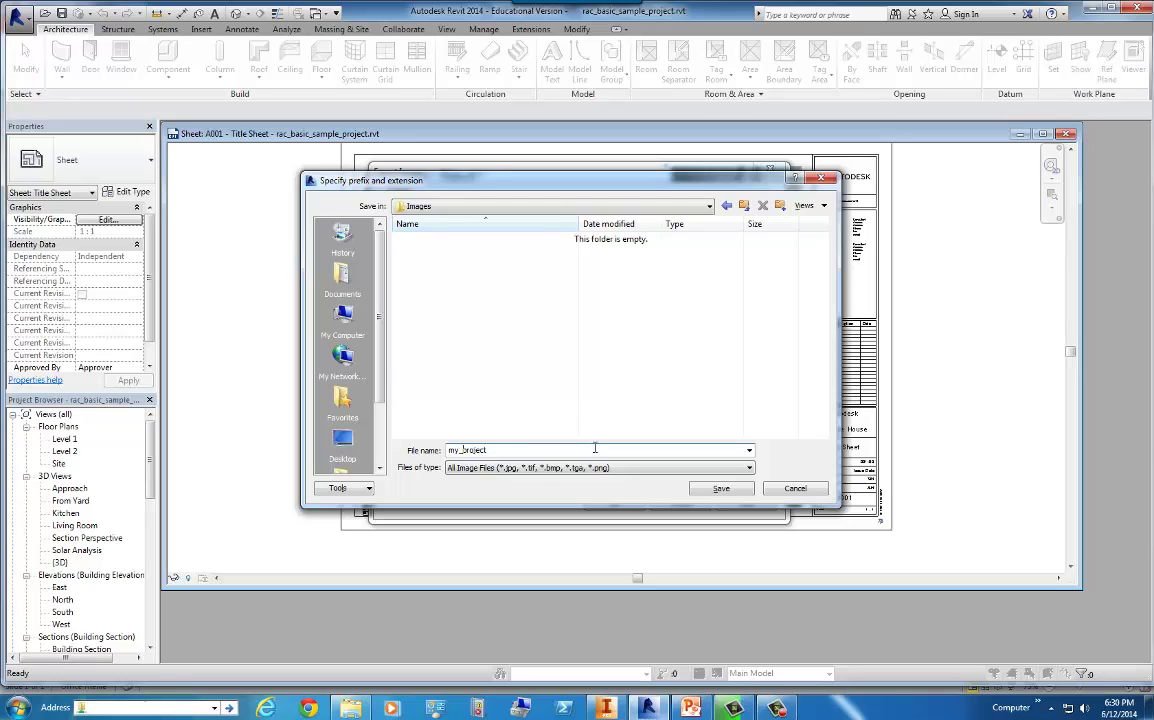
{"action": "left_click", "coordinate": [721, 488]}
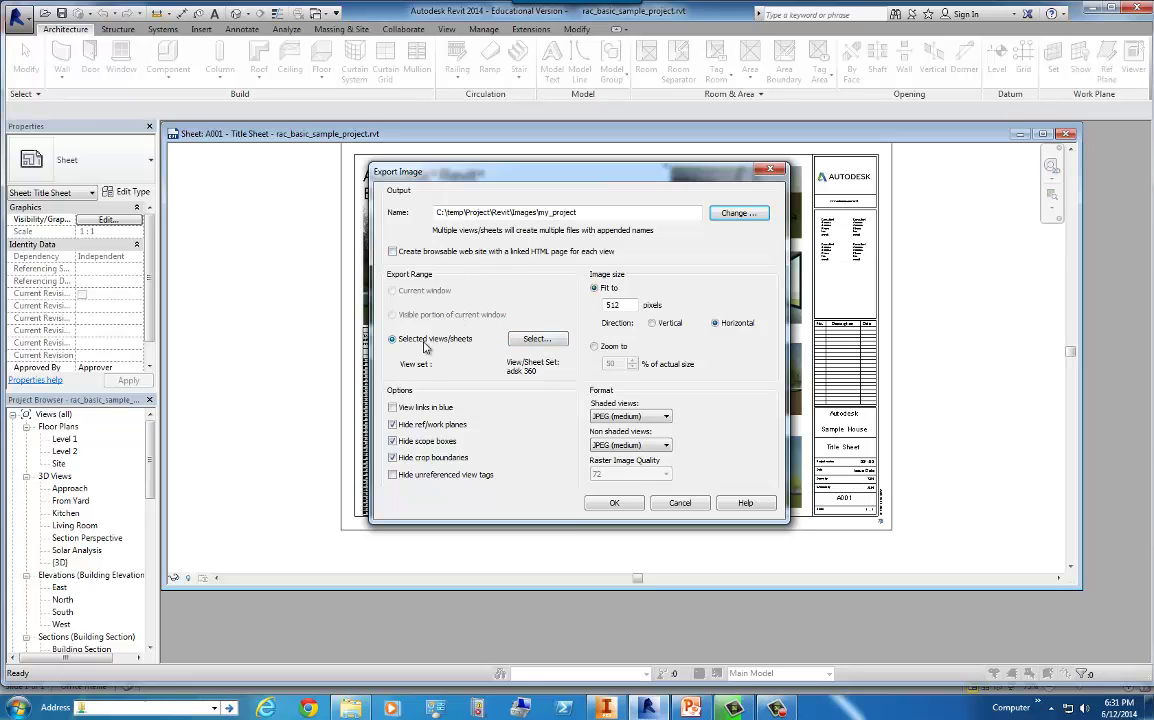
Switch the export's view/sheet set to <in-session> and deselect all its views and sheets
{"action": "left_click", "coordinate": [530, 340]}
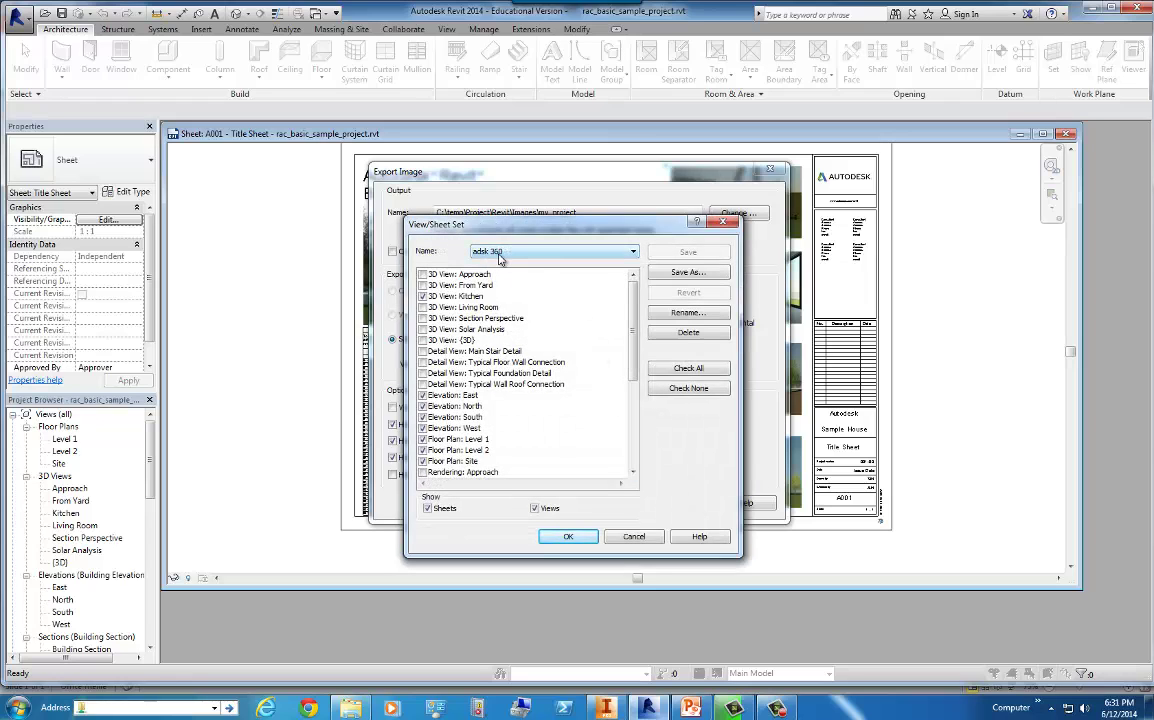
{"action": "left_click", "coordinate": [500, 255]}
{"action": "left_click", "coordinate": [490, 267]}
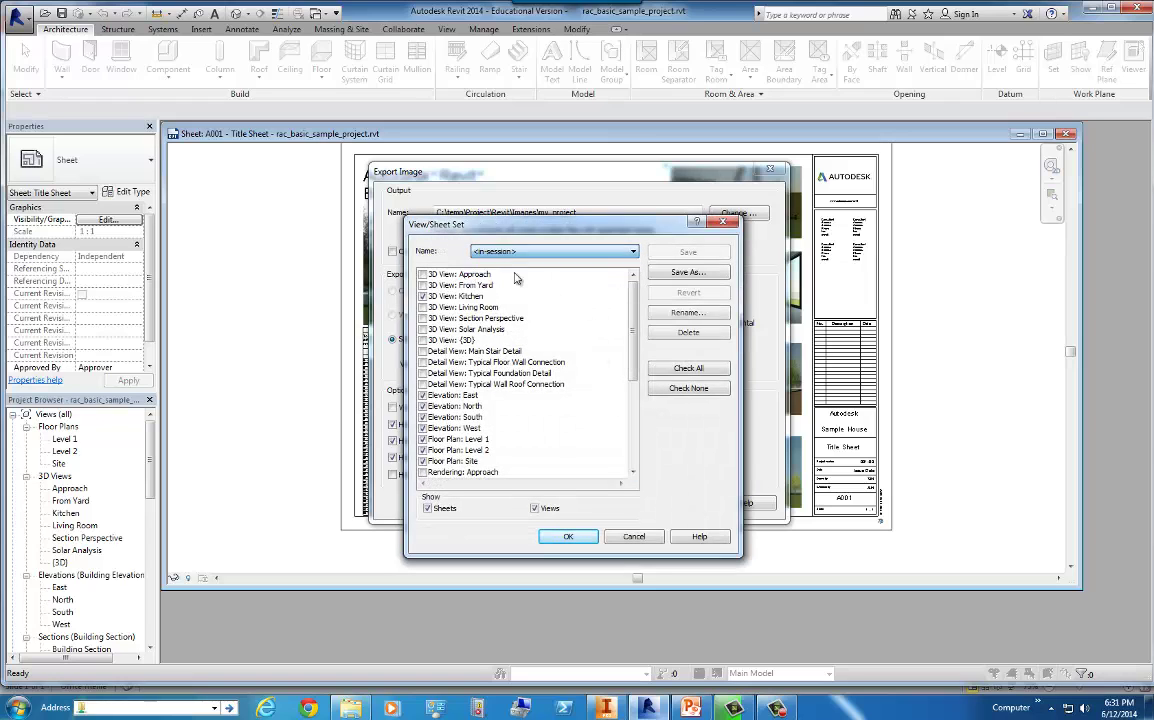
{"action": "left_click", "coordinate": [704, 390]}
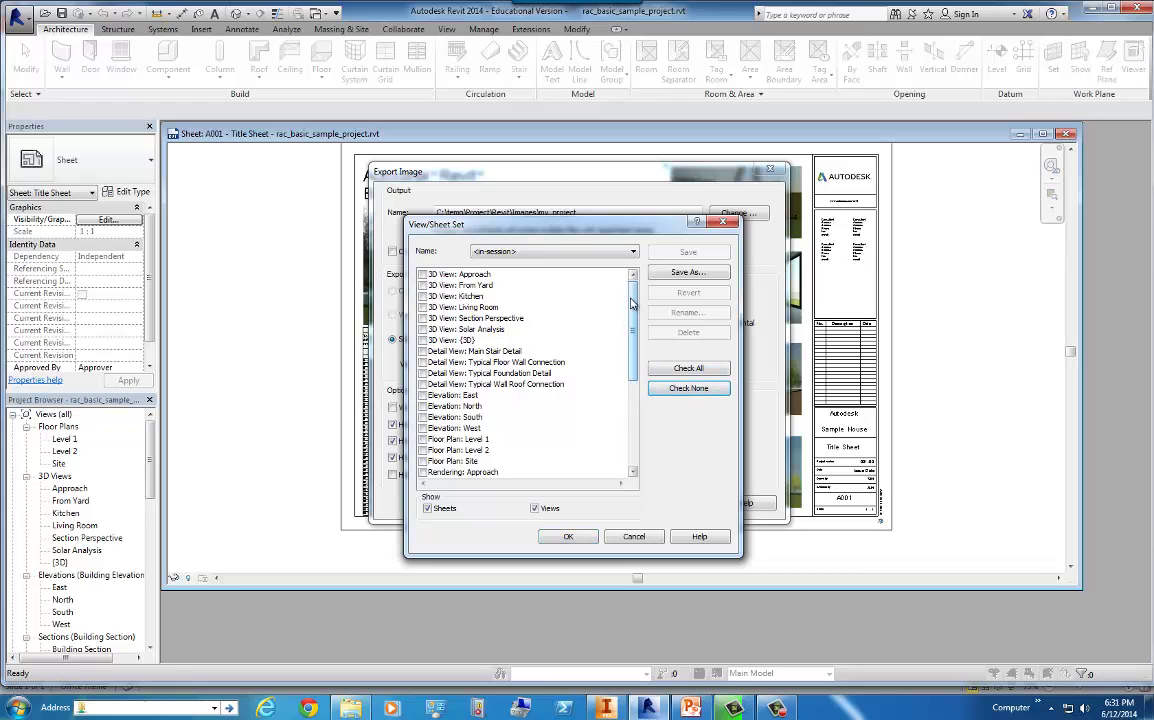
Include the Typical Foundation Detail view and the From Yard rendering in the export's view/sheet set
{"action": "left_click_drag", "start_coordinate": [631, 325], "coordinate": [631, 370]}
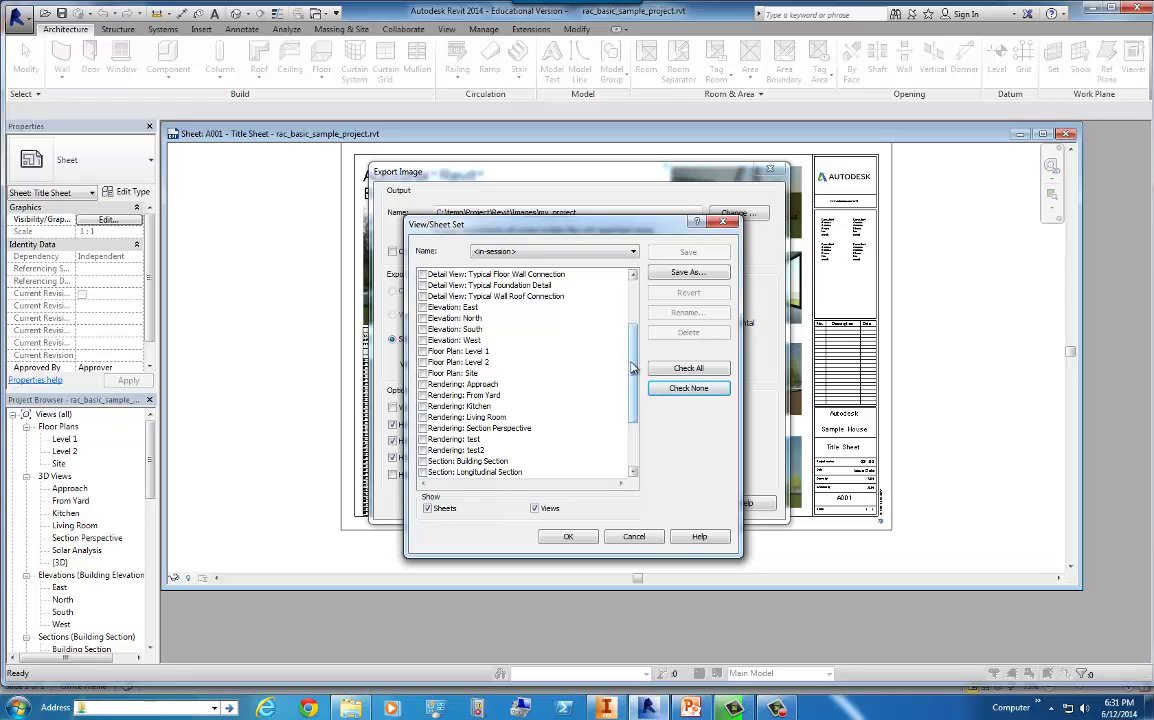
{"action": "left_click_drag", "start_coordinate": [632, 375], "coordinate": [633, 343]}
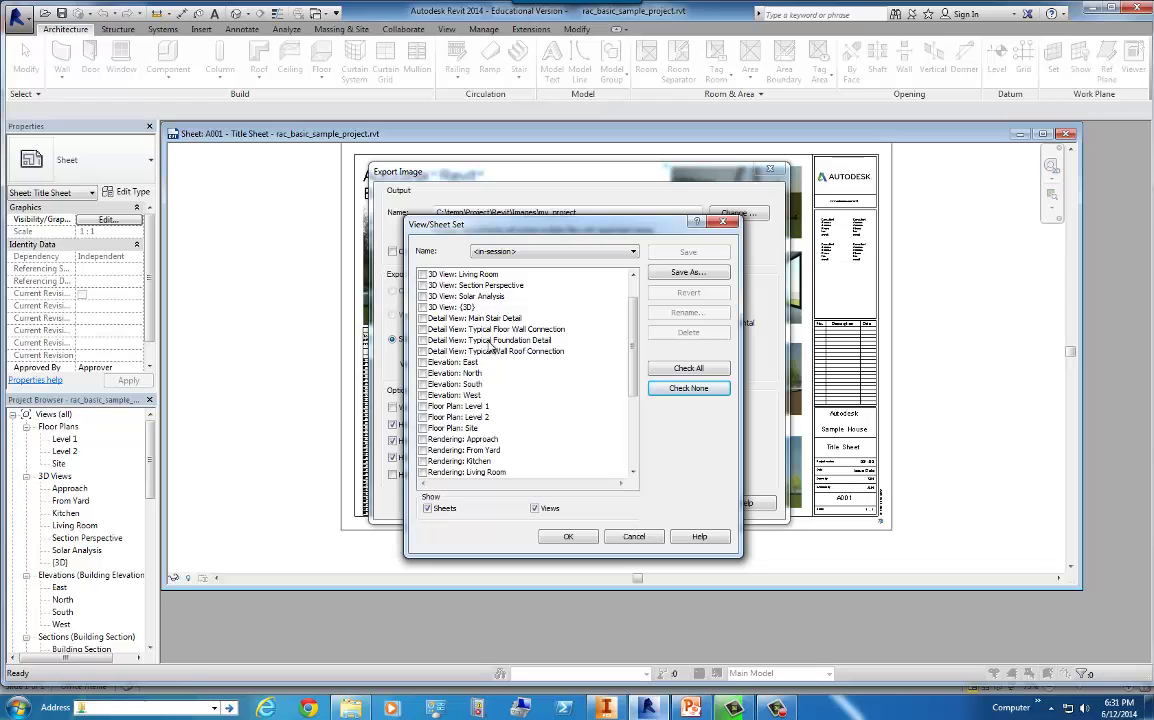
{"action": "left_click", "coordinate": [422, 340]}
{"action": "left_click_drag", "start_coordinate": [634, 356], "coordinate": [634, 360]}
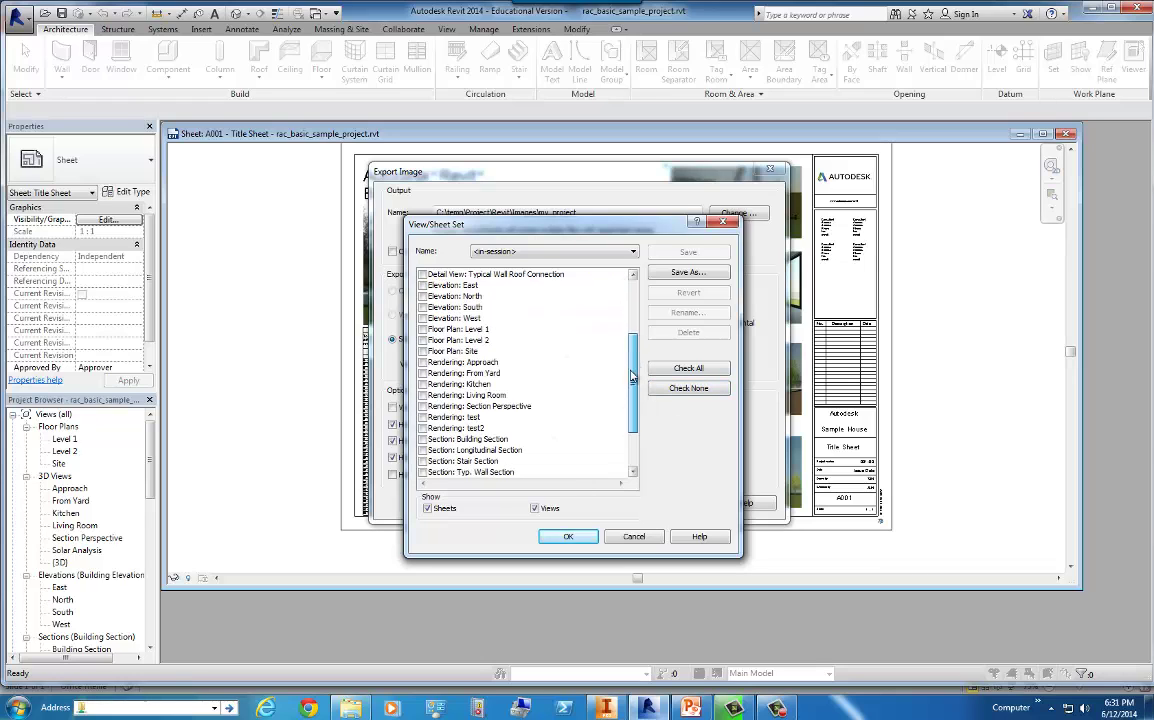
{"action": "left_click", "coordinate": [422, 374]}
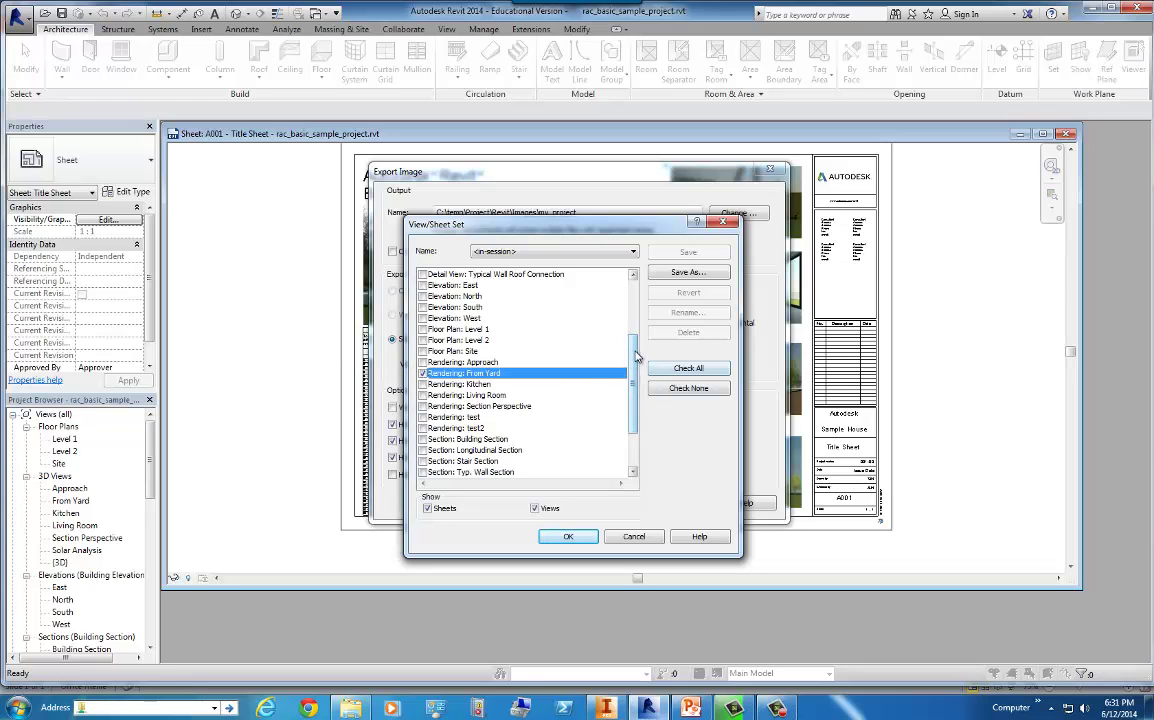
Add the Longitudinal Section, Section Perspective rendering and sheet A101 - Site Plan, and accept the set without saving it for future sessions
{"action": "scroll", "coordinate": [634, 376], "scroll_direction": "down", "scroll_amount": 2}
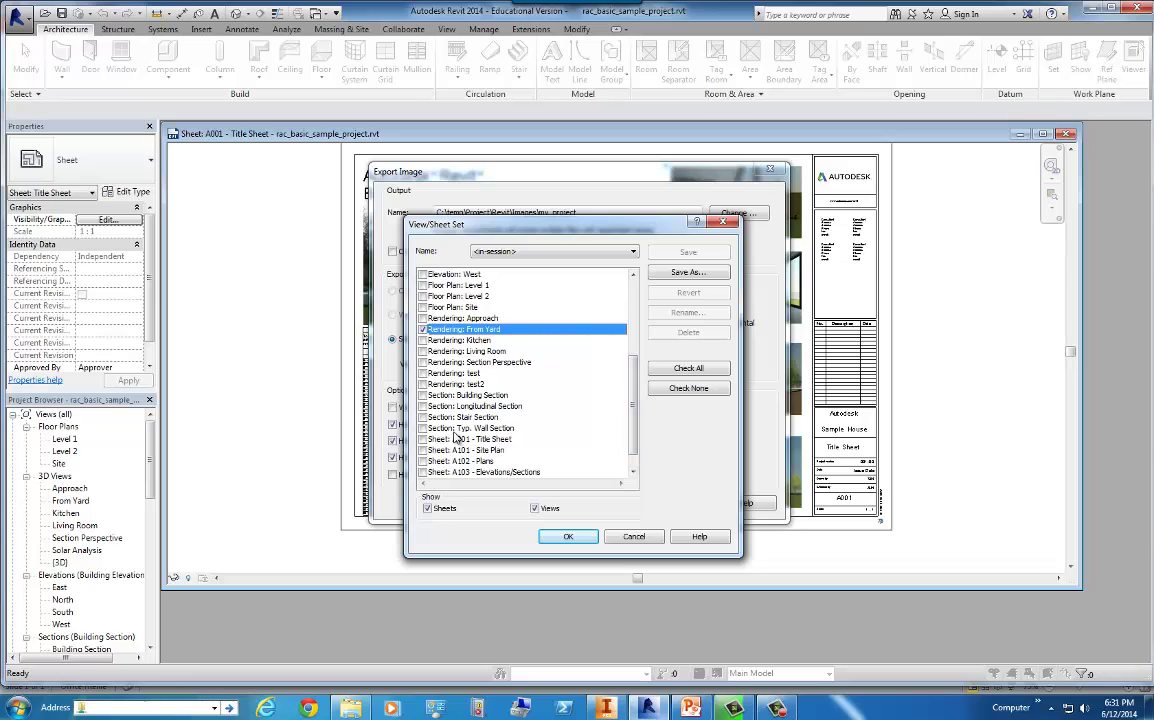
{"action": "left_click", "coordinate": [422, 406]}
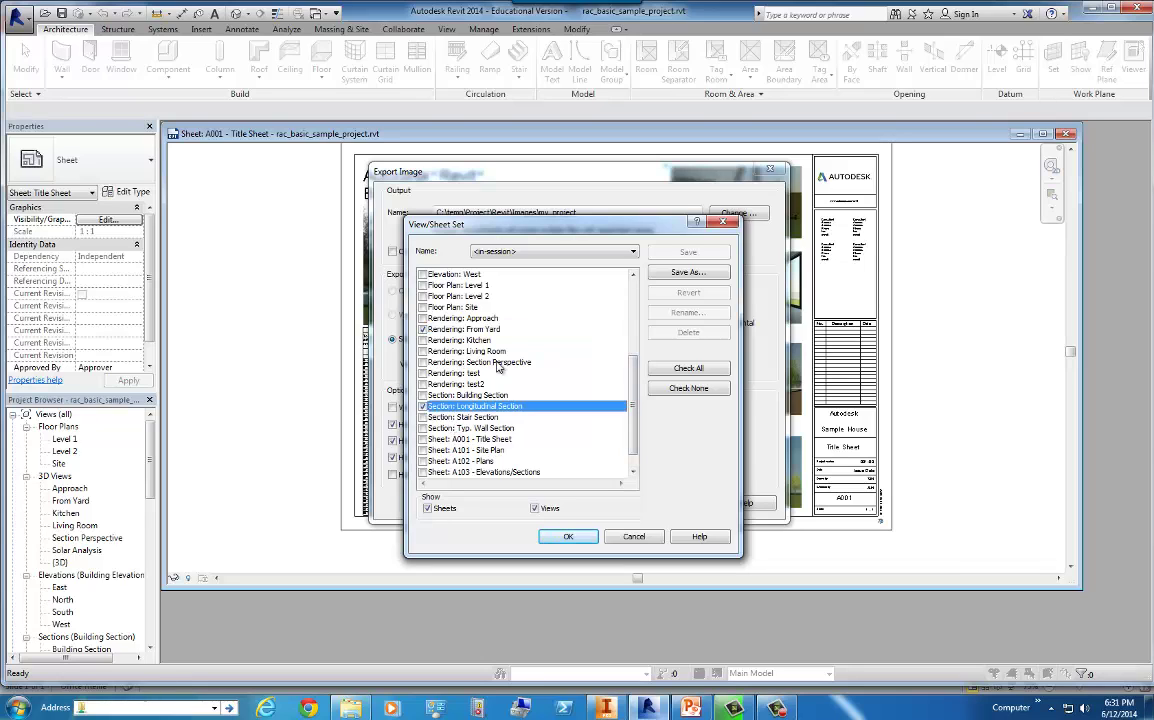
{"action": "left_click", "coordinate": [423, 363]}
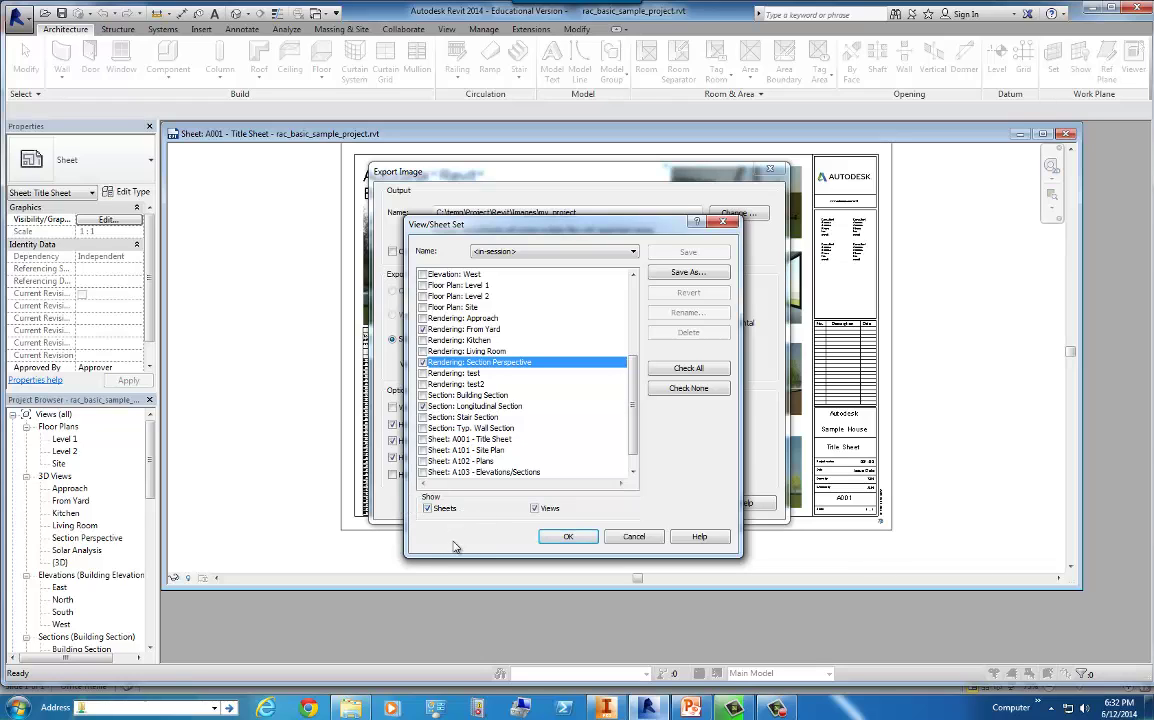
{"action": "scroll", "coordinate": [631, 463], "scroll_direction": "down", "scroll_amount": 2}
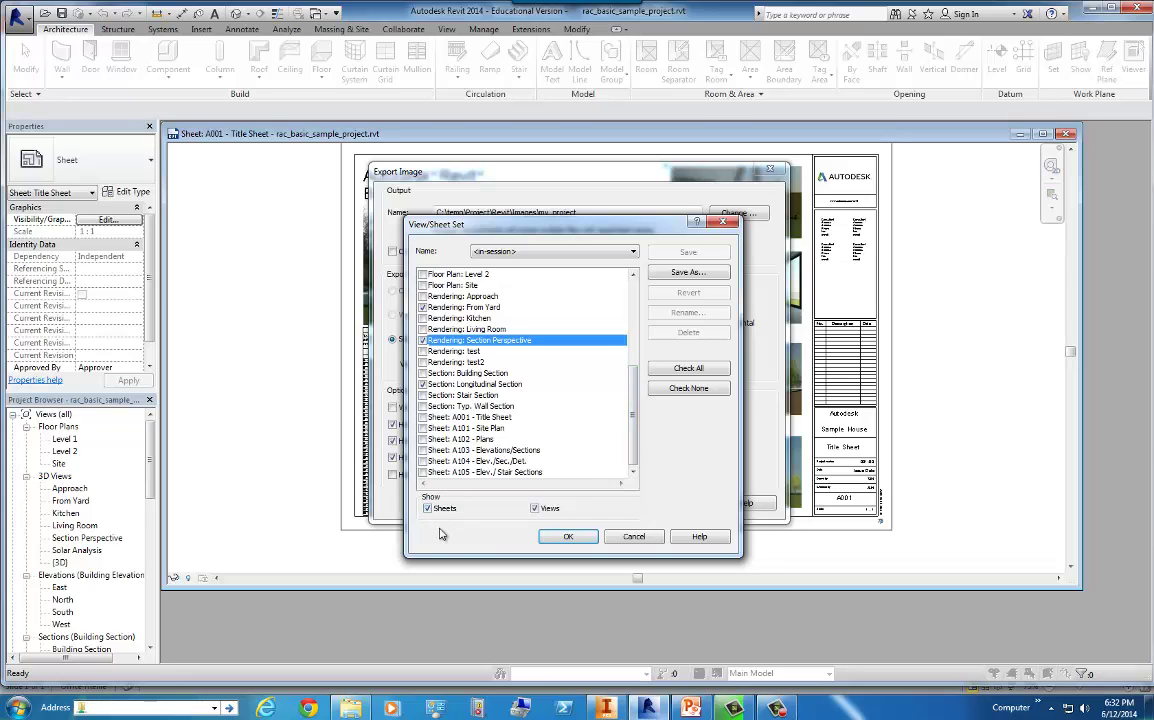
{"action": "left_click", "coordinate": [424, 429]}
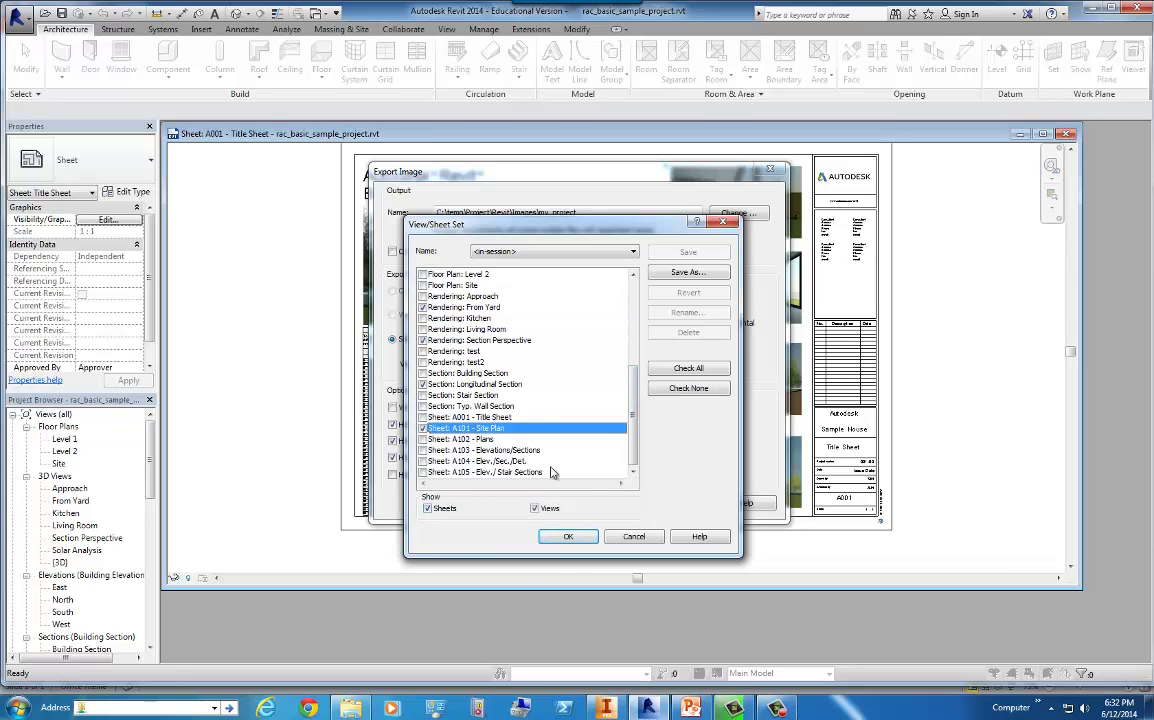
{"action": "left_click", "coordinate": [586, 540]}
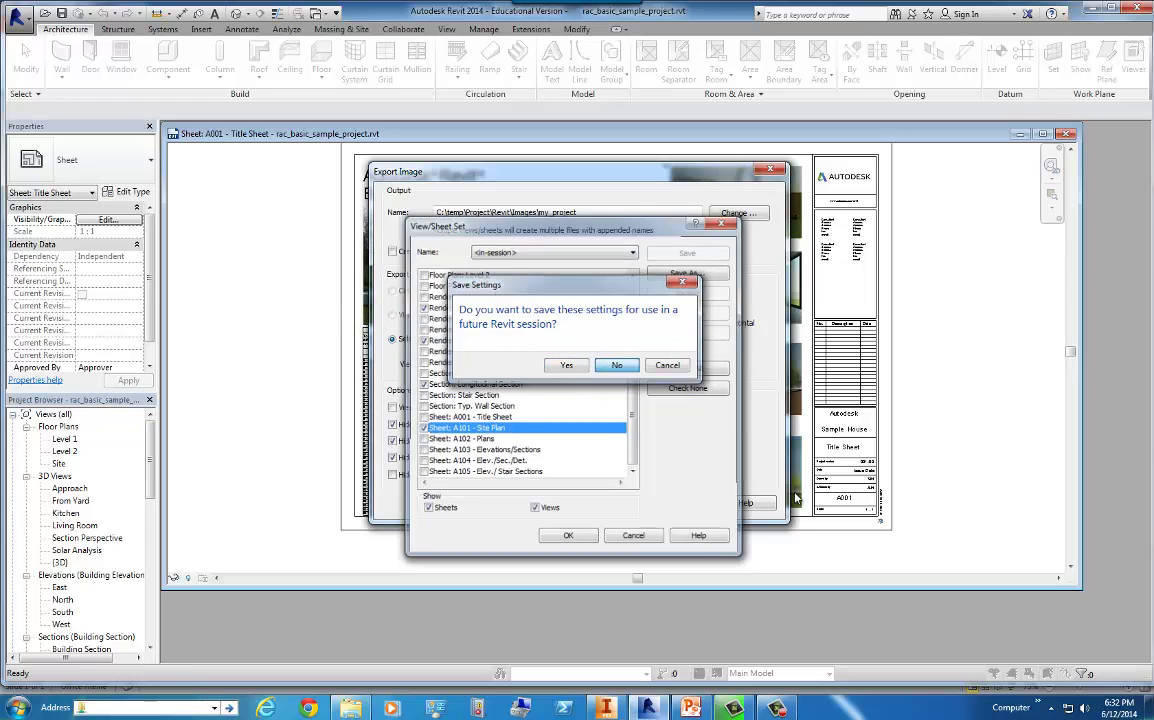
{"action": "left_click", "coordinate": [617, 366]}
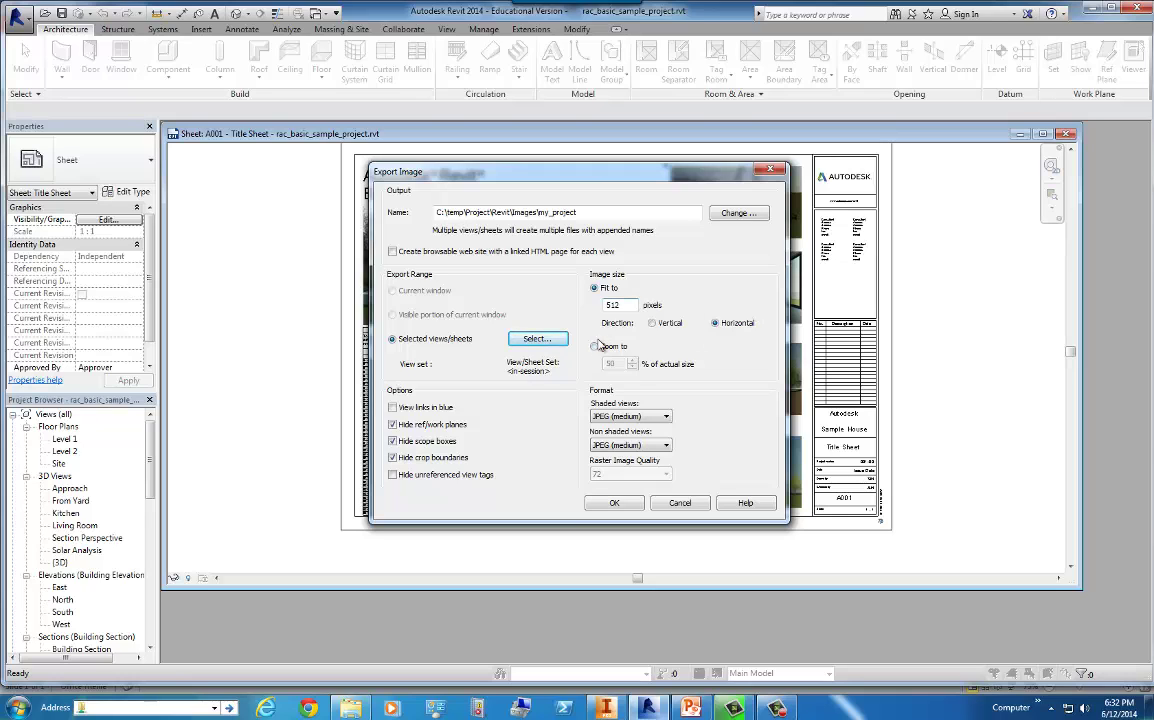
Set the image size to zoom to 100% of actual size, with JPEG (lossless) for both shaded and non-shaded views
{"action": "left_click", "coordinate": [595, 346]}
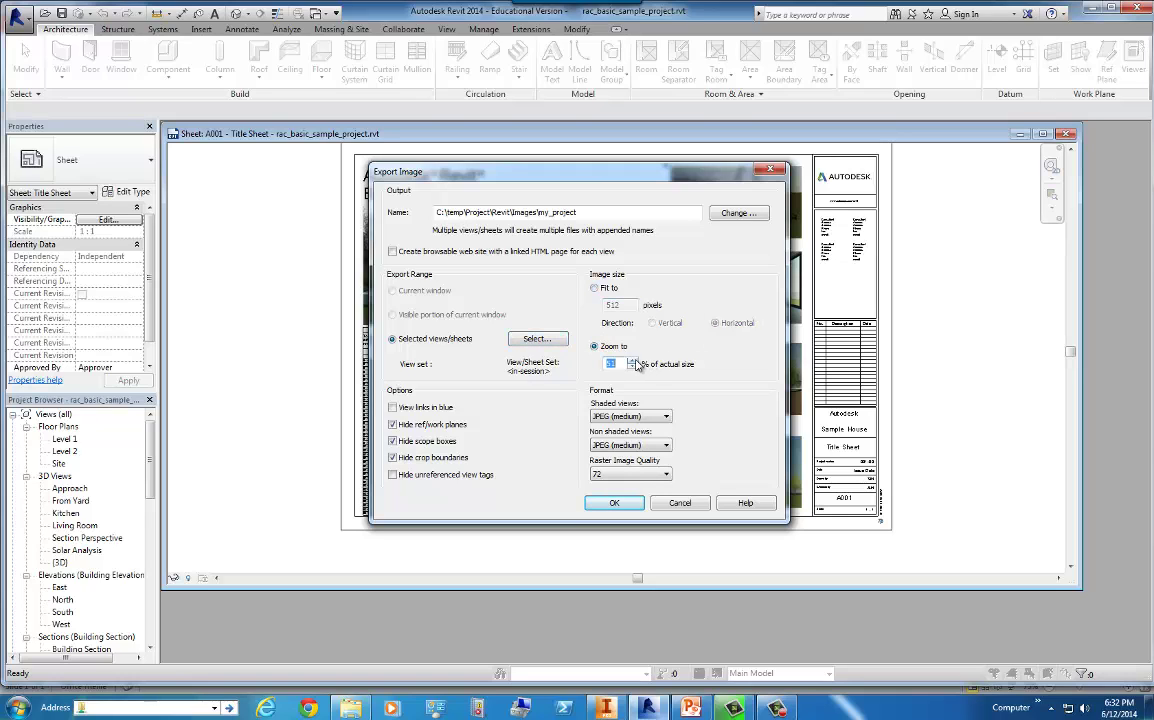
{"action": "left_click_drag", "start_coordinate": [629, 364], "coordinate": [603, 369]}
{"action": "left_click", "coordinate": [662, 416]}
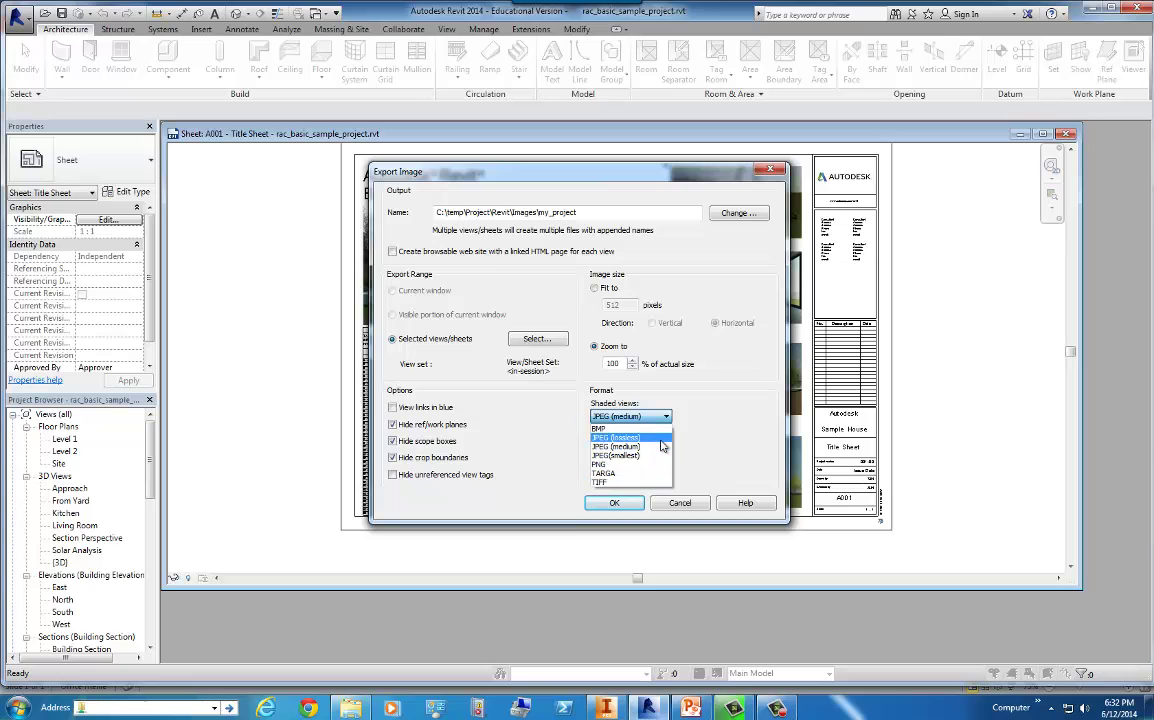
{"action": "left_click", "coordinate": [662, 444]}
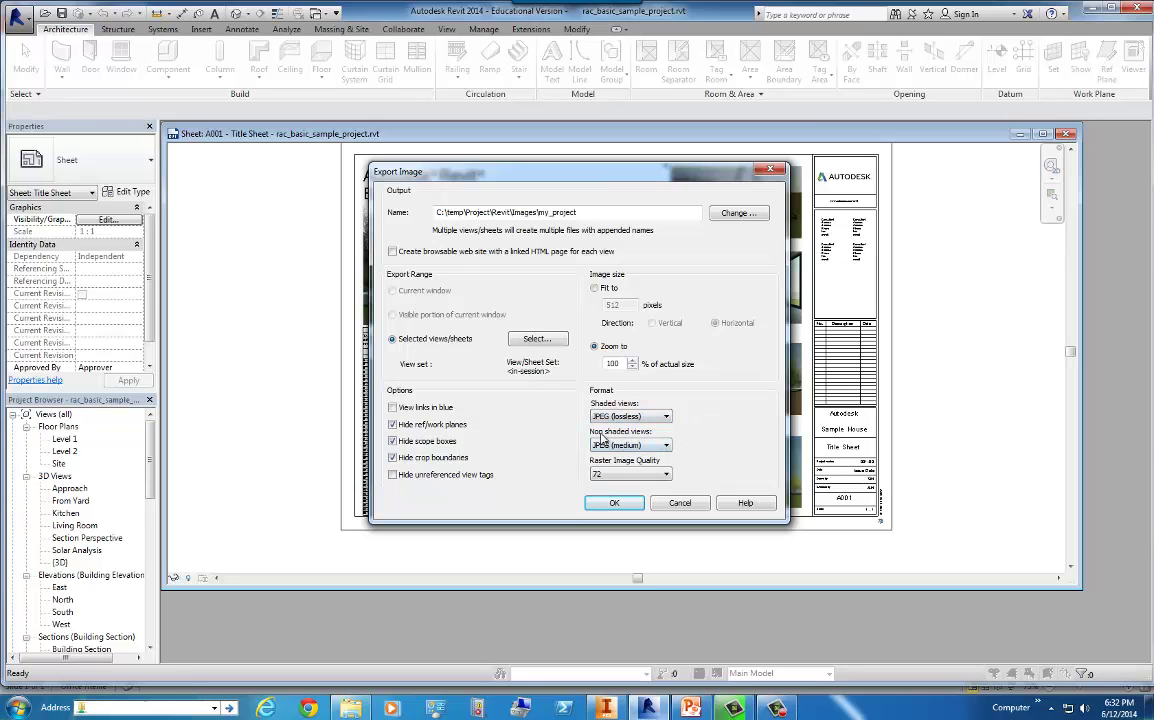
{"action": "left_click", "coordinate": [652, 443]}
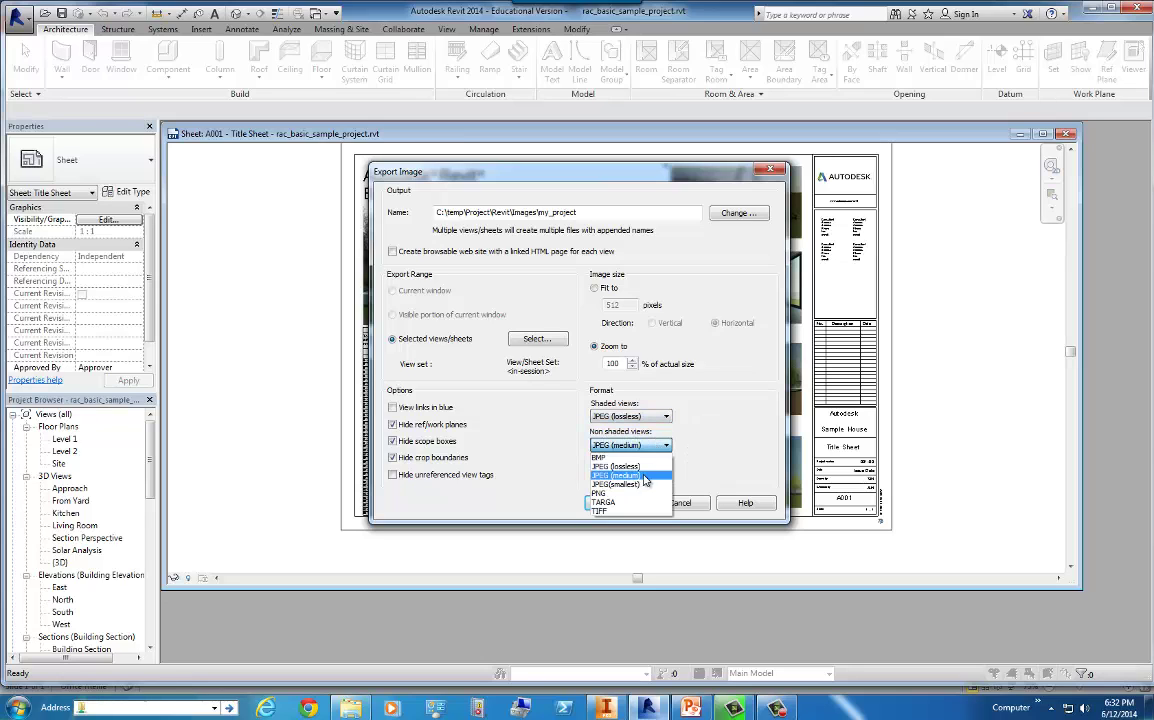
{"action": "left_click", "coordinate": [729, 457]}
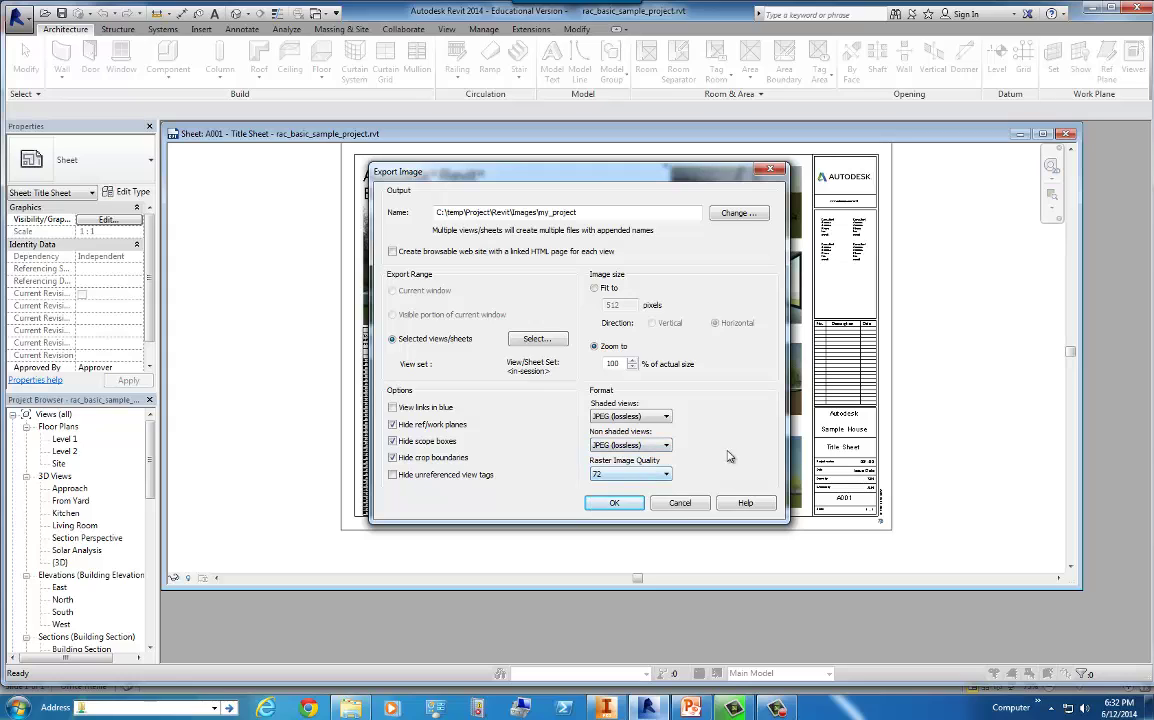
Set the raster image quality to 300 and run the image export
{"action": "left_click", "coordinate": [666, 475]}
{"action": "left_click", "coordinate": [666, 475]}
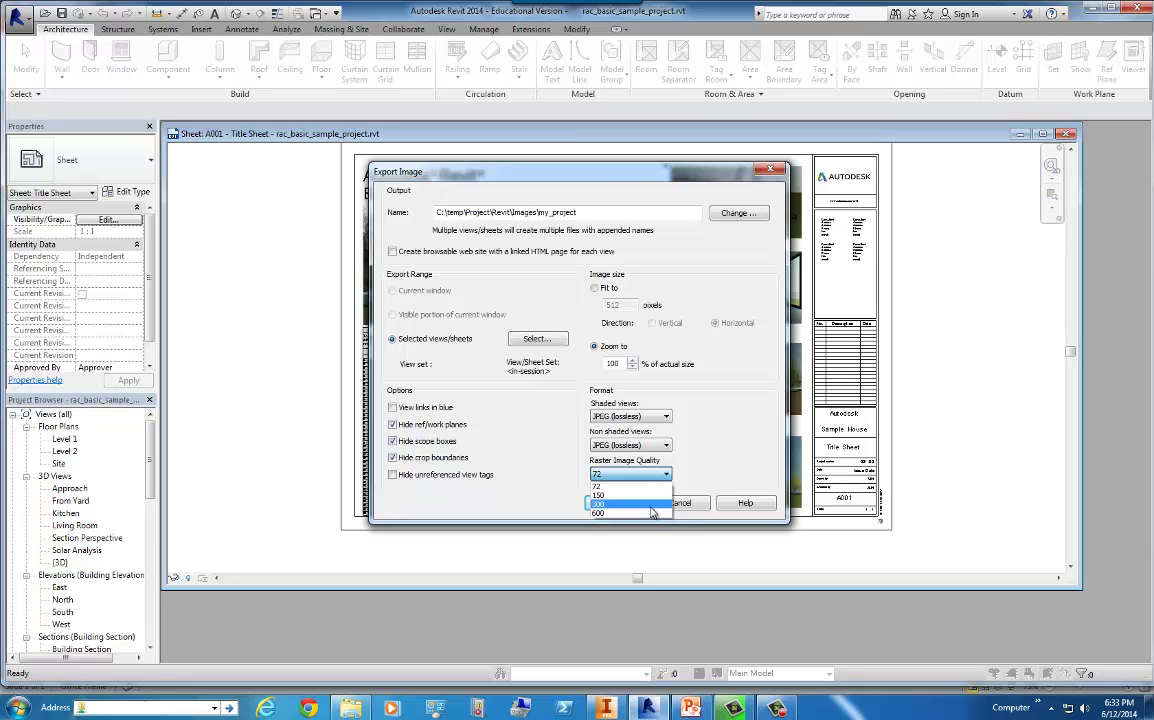
{"action": "left_click", "coordinate": [651, 506]}
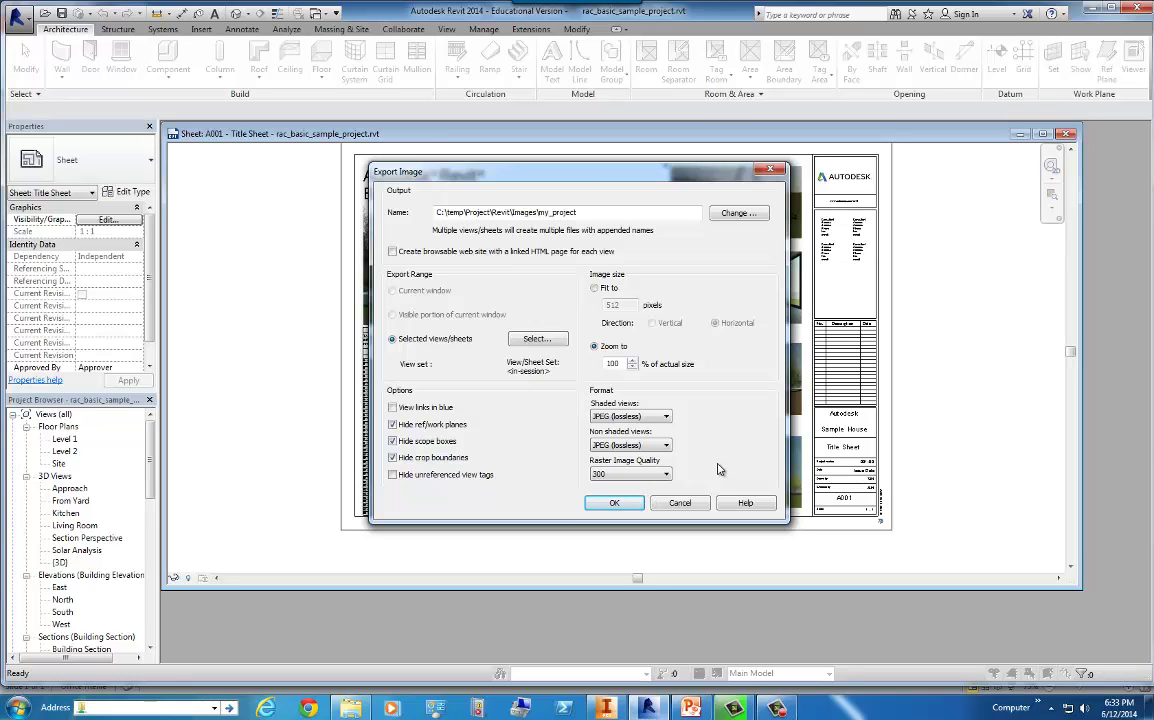
{"action": "left_click", "coordinate": [614, 503]}
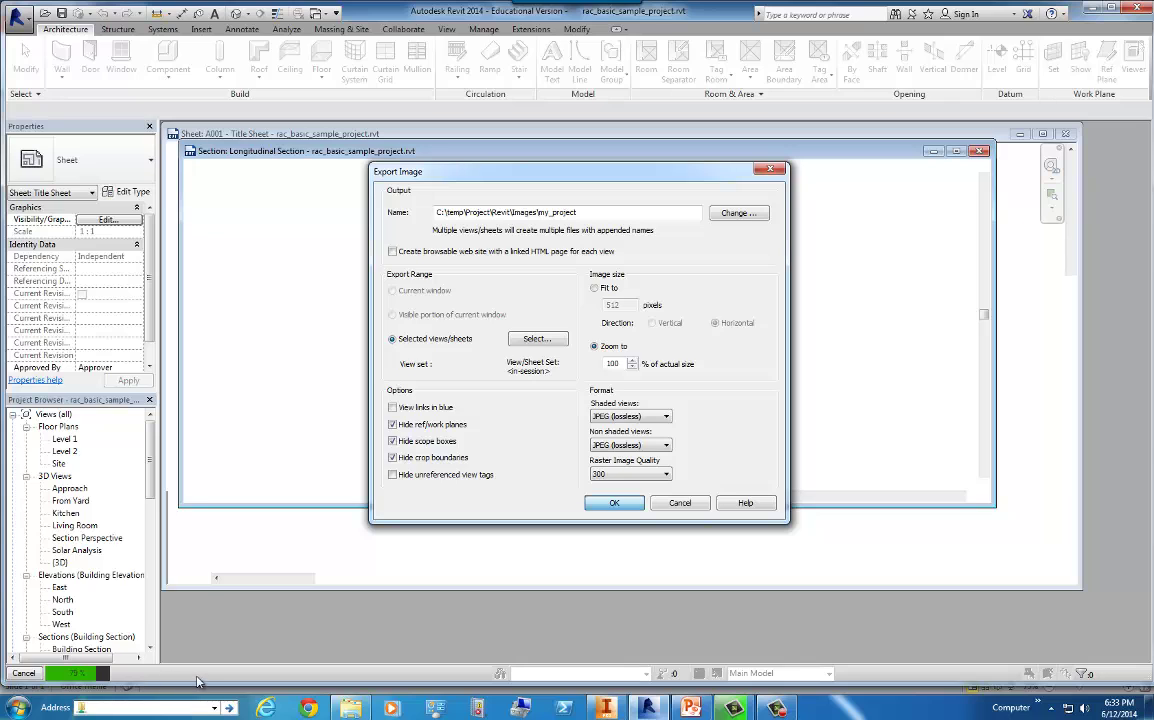
Switch to Windows Explorer, go to the Revit\Images folder and inspect the exported From Yard rendering up close
{"action": "left_click", "coordinate": [350, 708]}
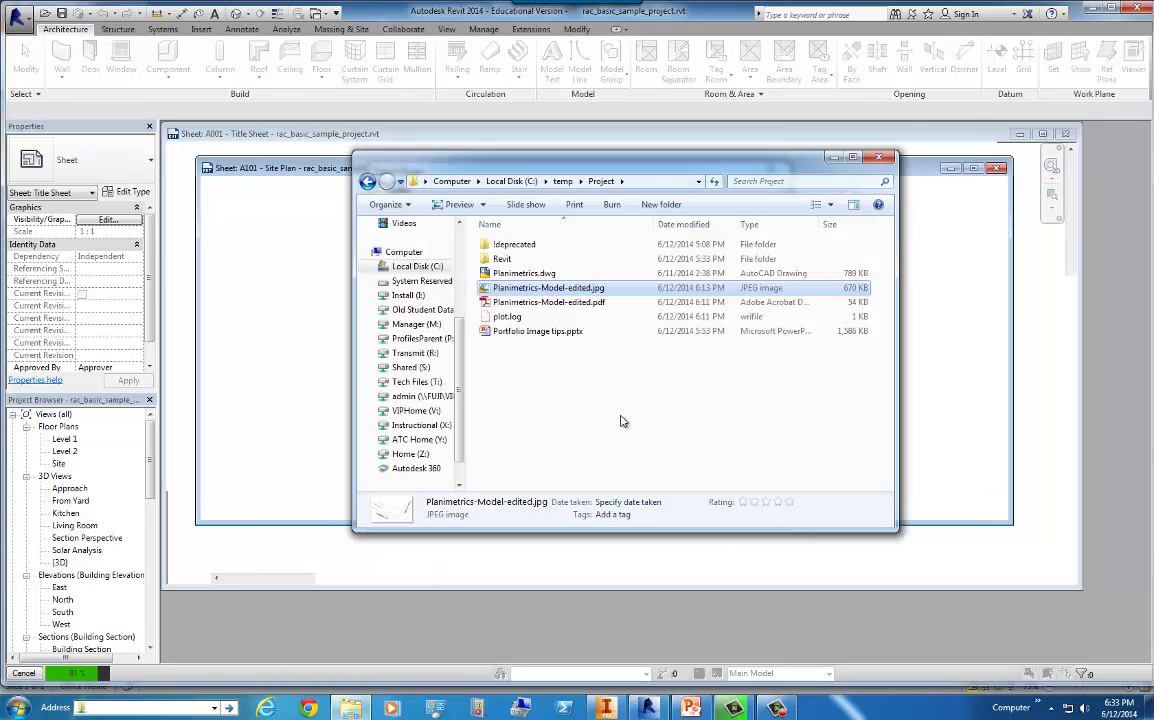
{"action": "double_click", "coordinate": [505, 259]}
{"action": "double_click", "coordinate": [505, 258]}
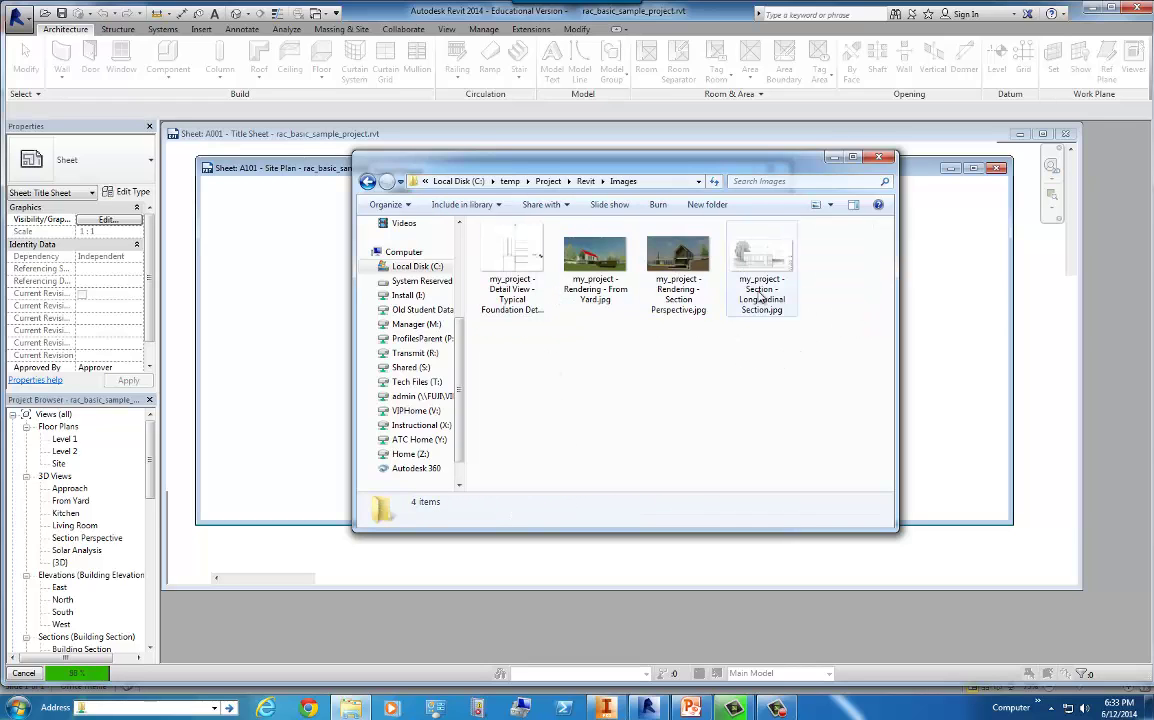
{"action": "double_click", "coordinate": [592, 300]}
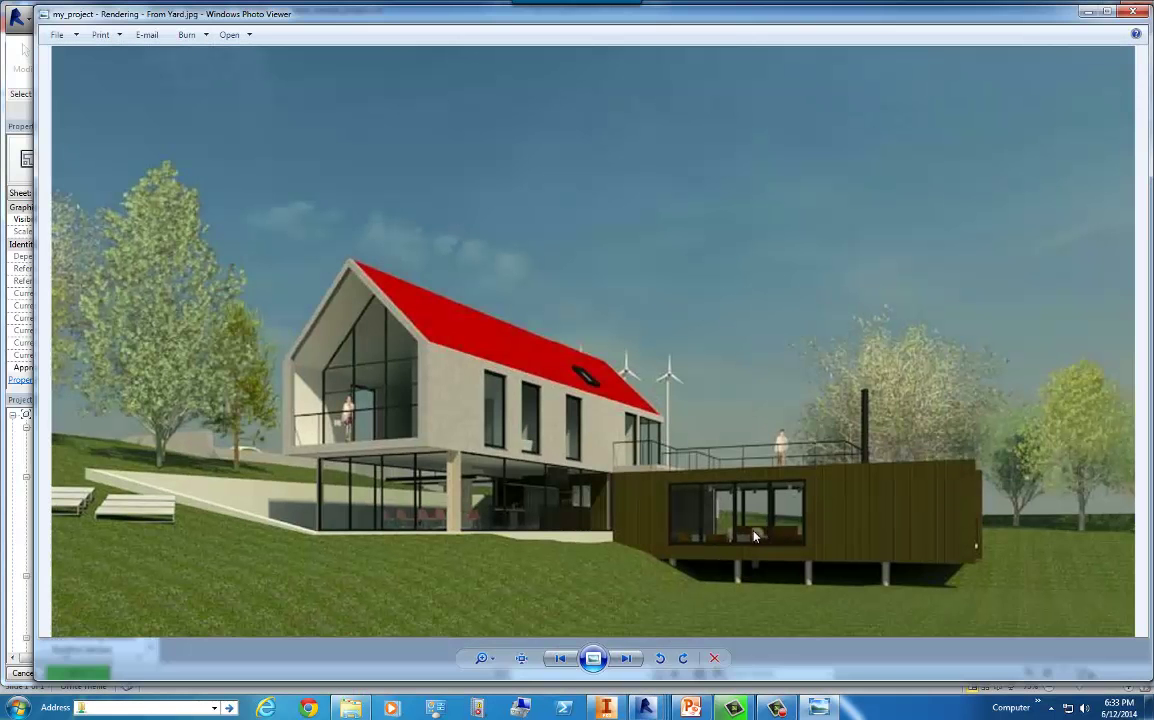
{"action": "scroll", "coordinate": [527, 542], "scroll_direction": "up", "scroll_amount": 2}
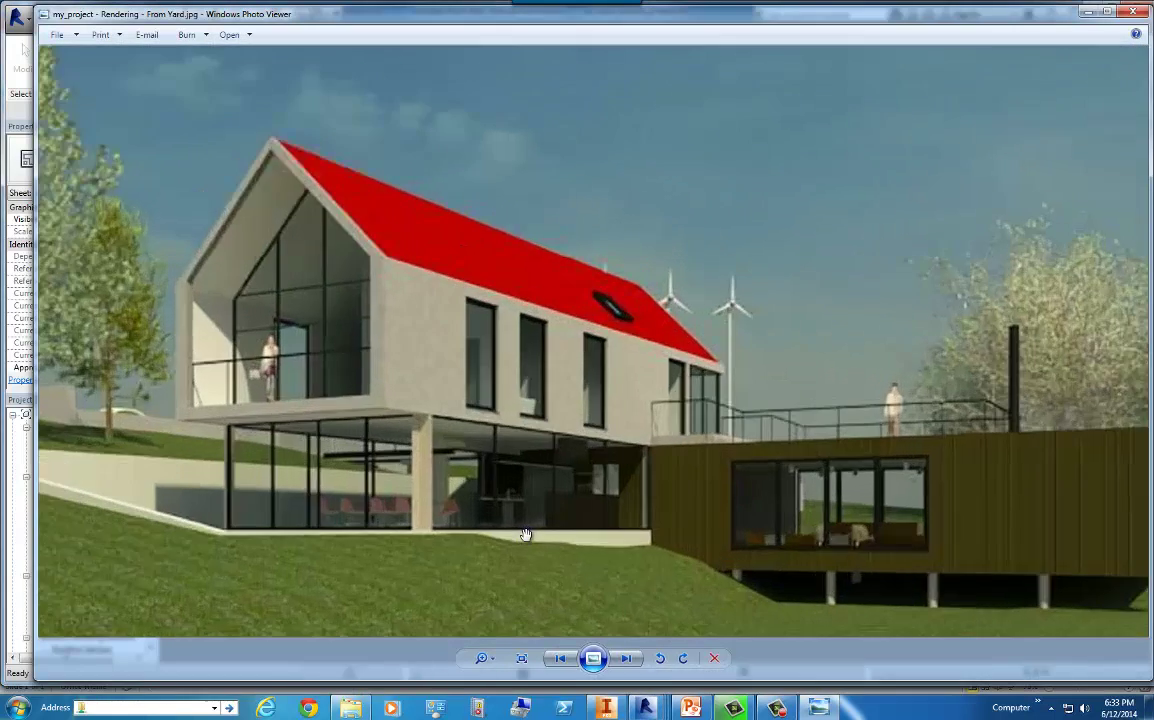
{"action": "scroll", "coordinate": [530, 530], "scroll_direction": "down", "scroll_amount": 2}
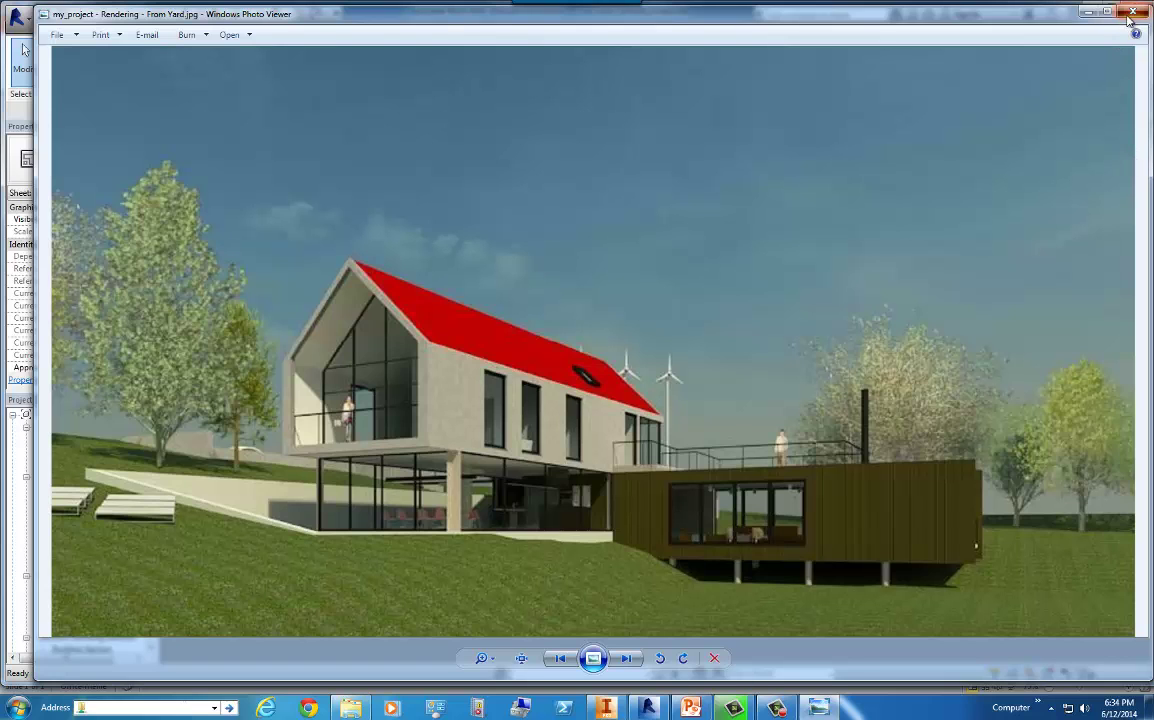
{"action": "left_click", "coordinate": [1131, 13]}
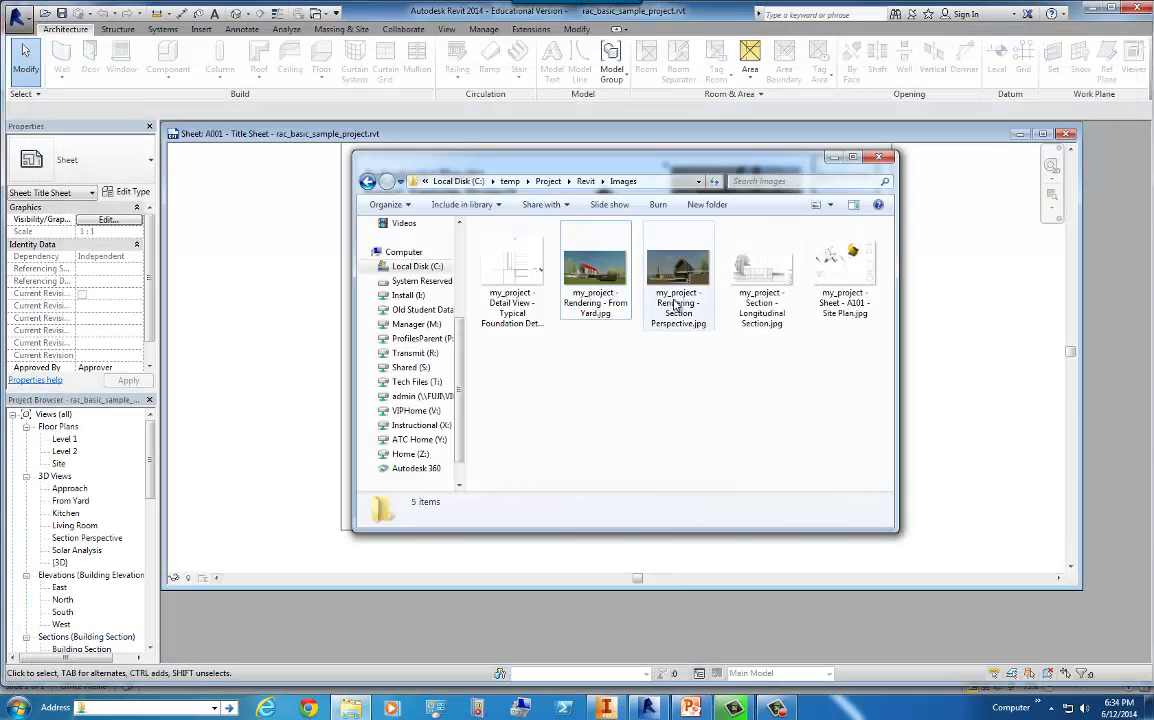
View the exported Section Perspective rendering and Longitudinal Section images, closing each one after checking it
{"action": "left_click", "coordinate": [678, 283]}
{"action": "double_click", "coordinate": [678, 285]}
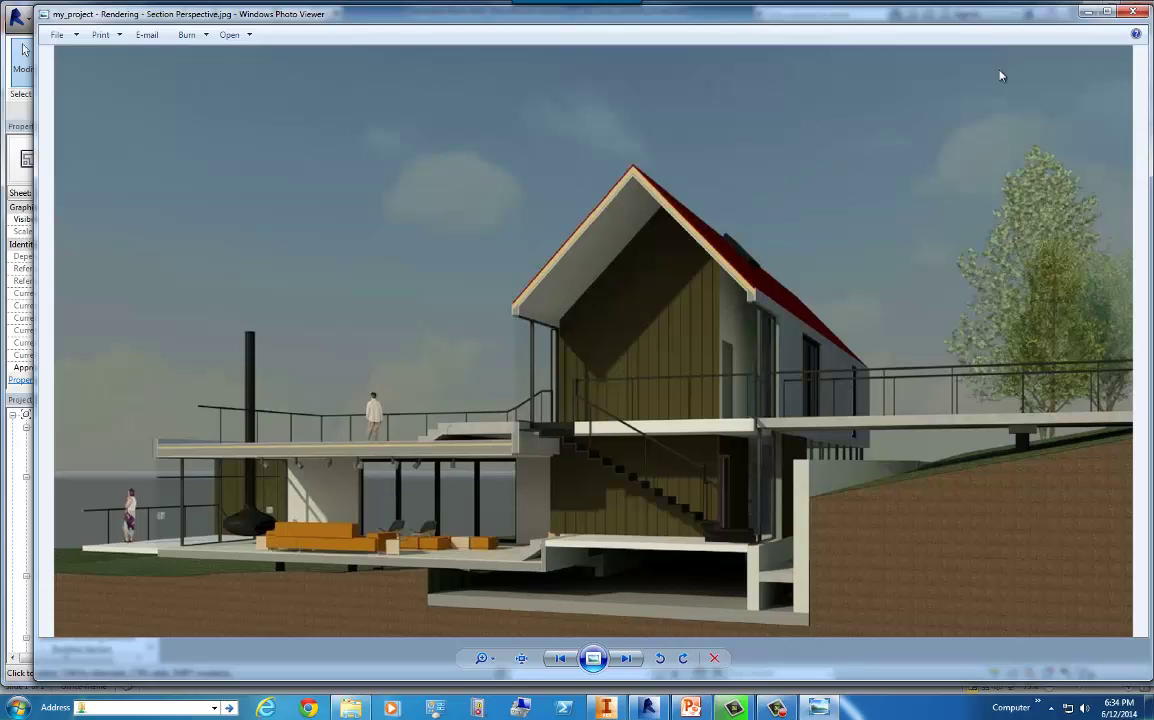
{"action": "left_click", "coordinate": [1133, 11]}
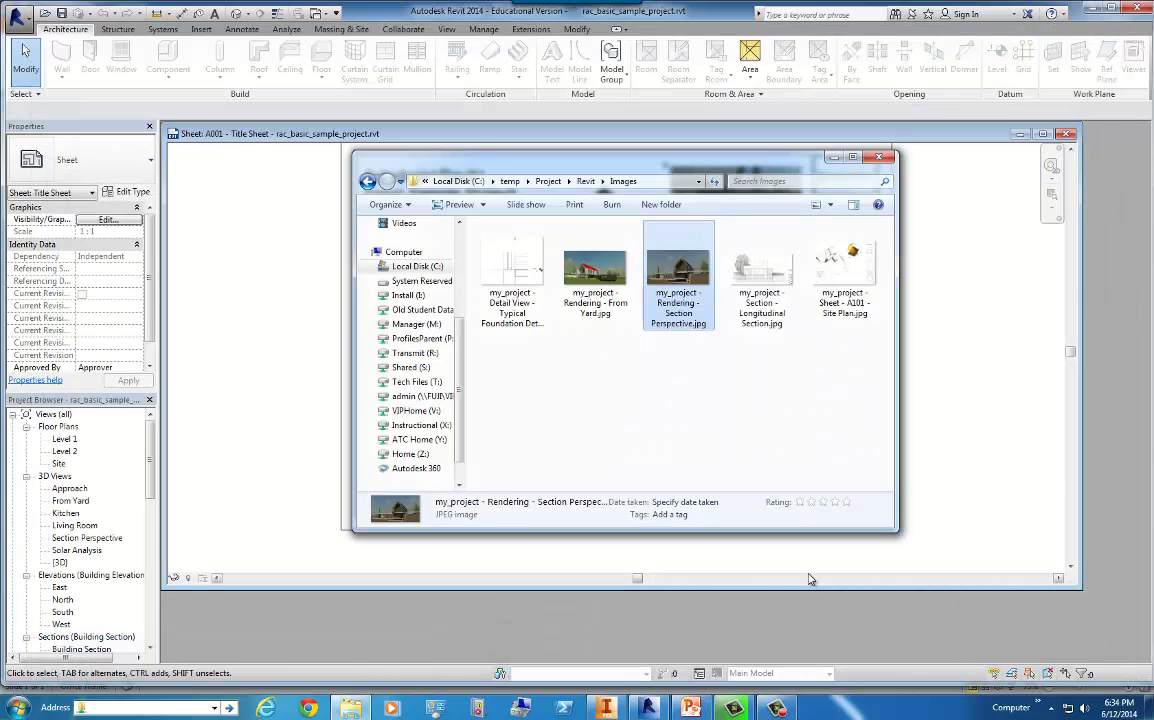
{"action": "left_click", "coordinate": [765, 290]}
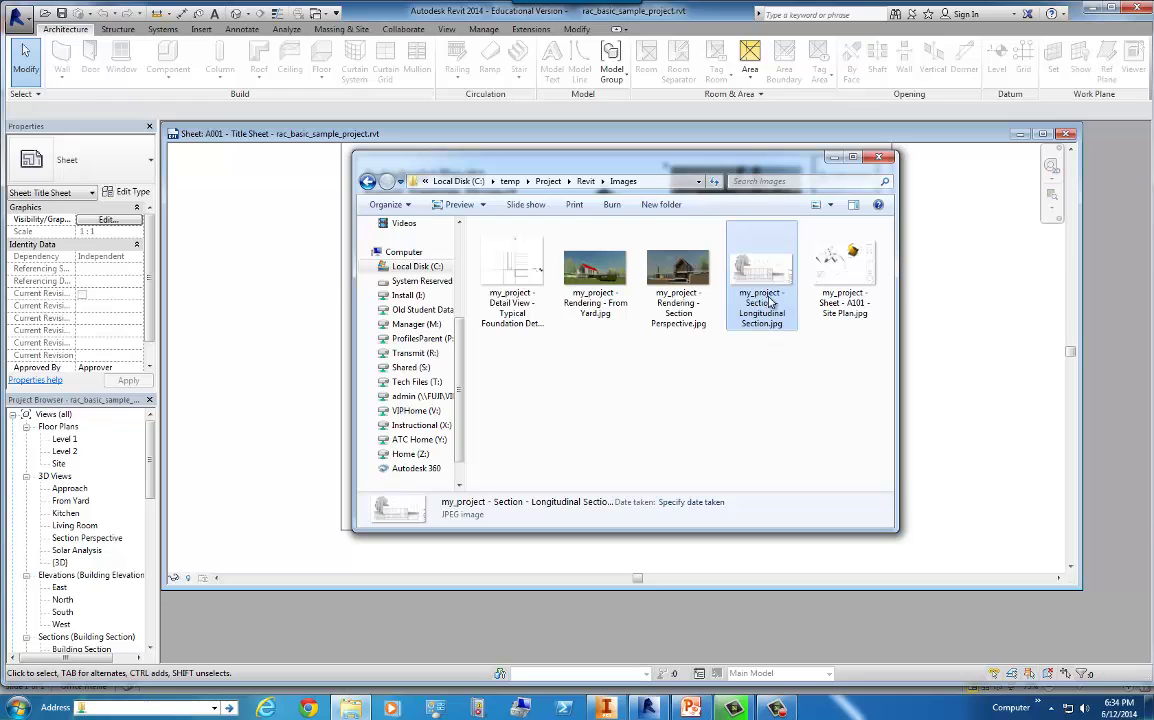
{"action": "double_click", "coordinate": [767, 295]}
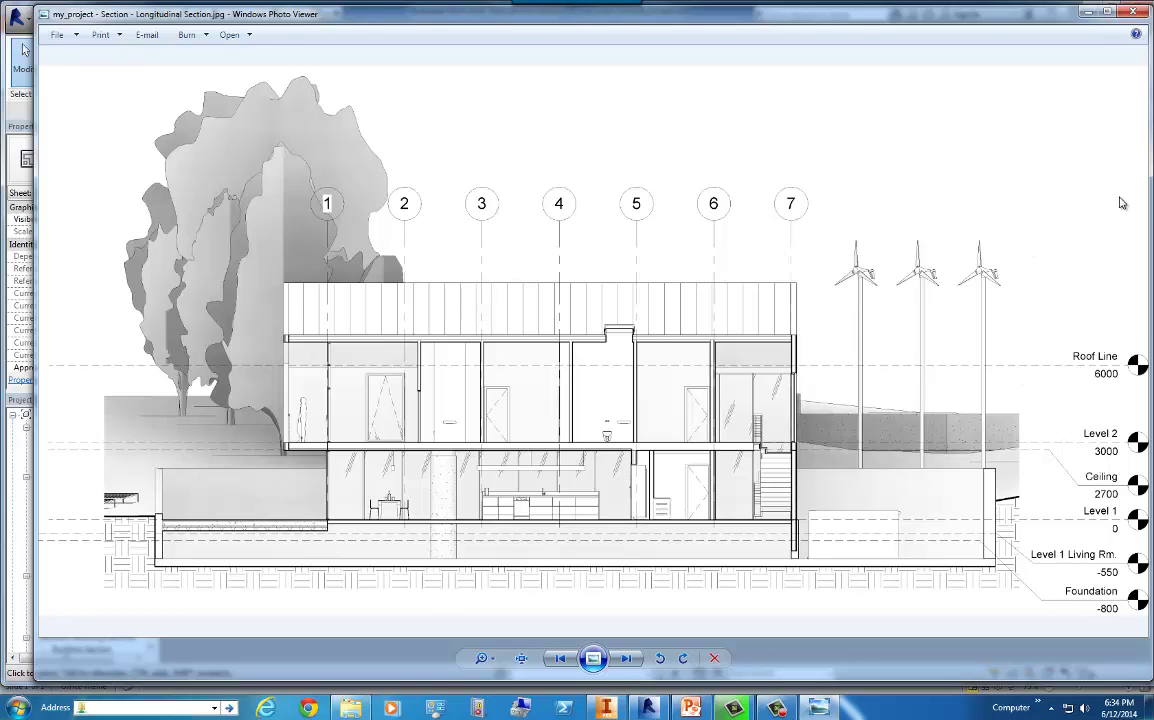
{"action": "left_click", "coordinate": [1145, 12]}
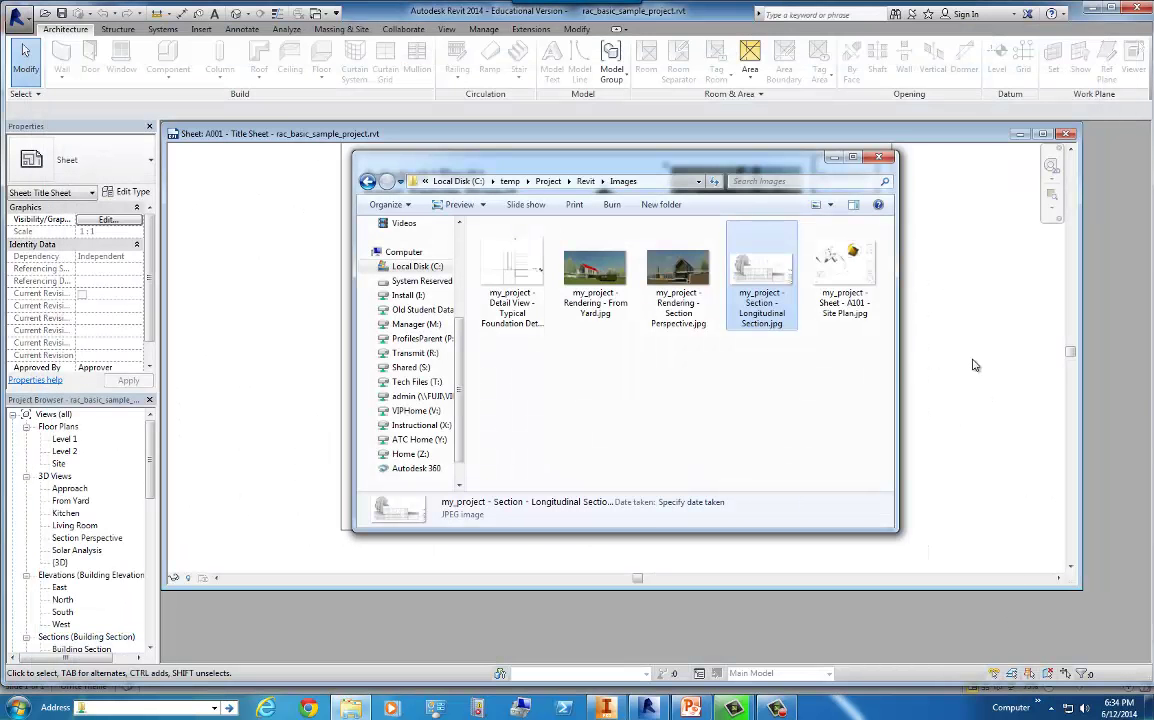
{"action": "left_click", "coordinate": [676, 389]}
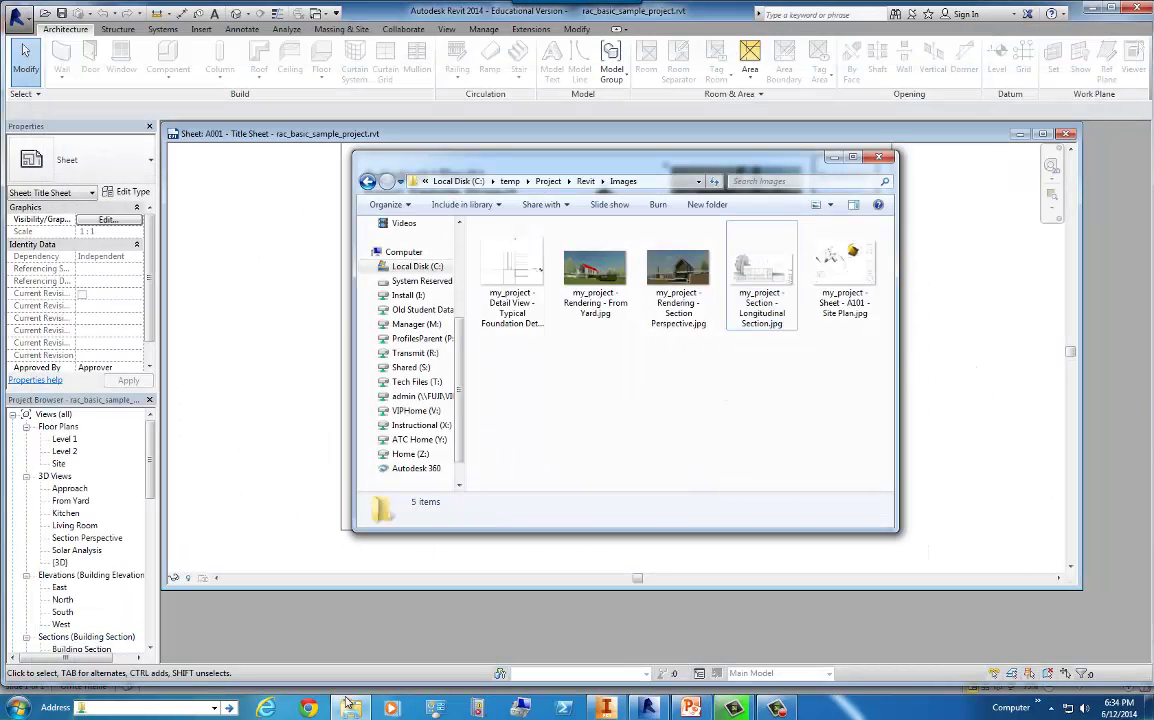
Switch to PowerPoint and insert my_project - Section - Longitudinal Section.jpg from the Revit\Images folder onto the blank slide
{"action": "left_click", "coordinate": [690, 708]}
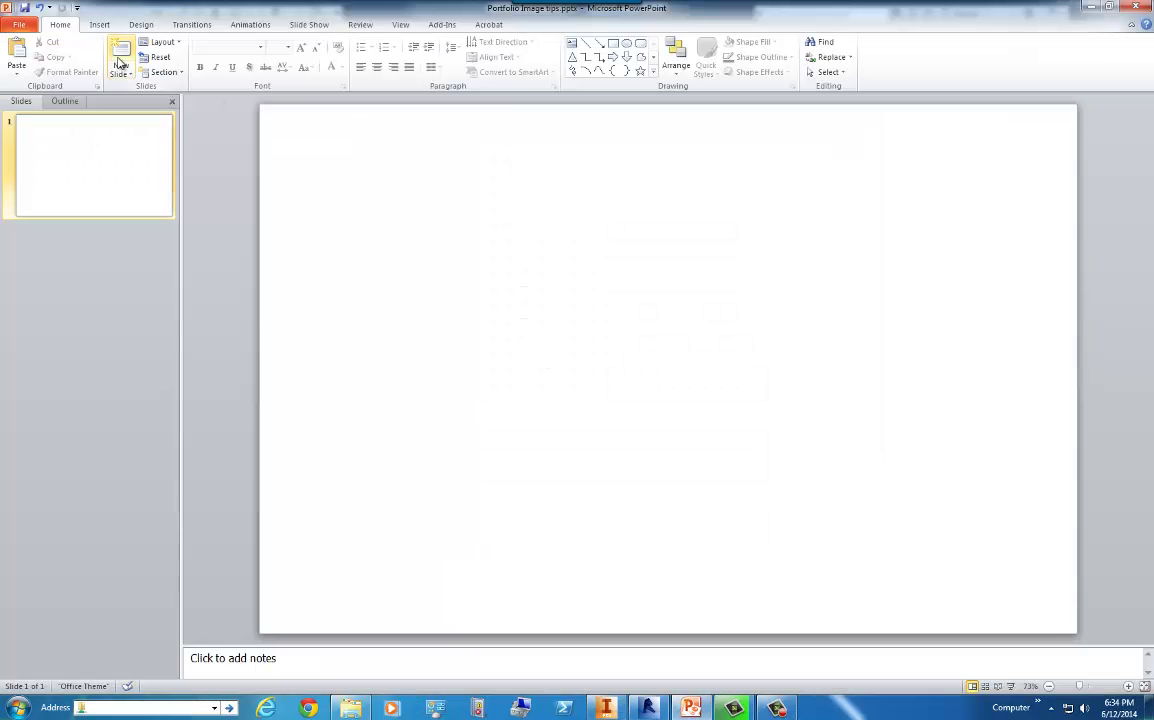
{"action": "left_click", "coordinate": [99, 25]}
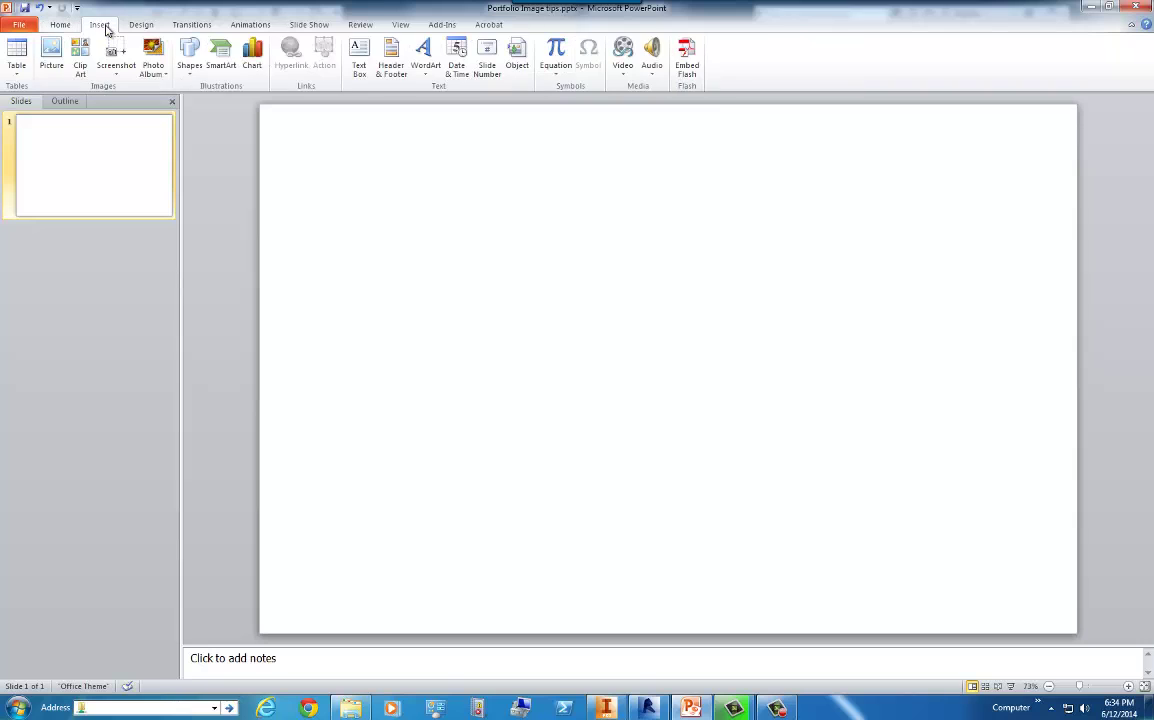
{"action": "left_click", "coordinate": [50, 55]}
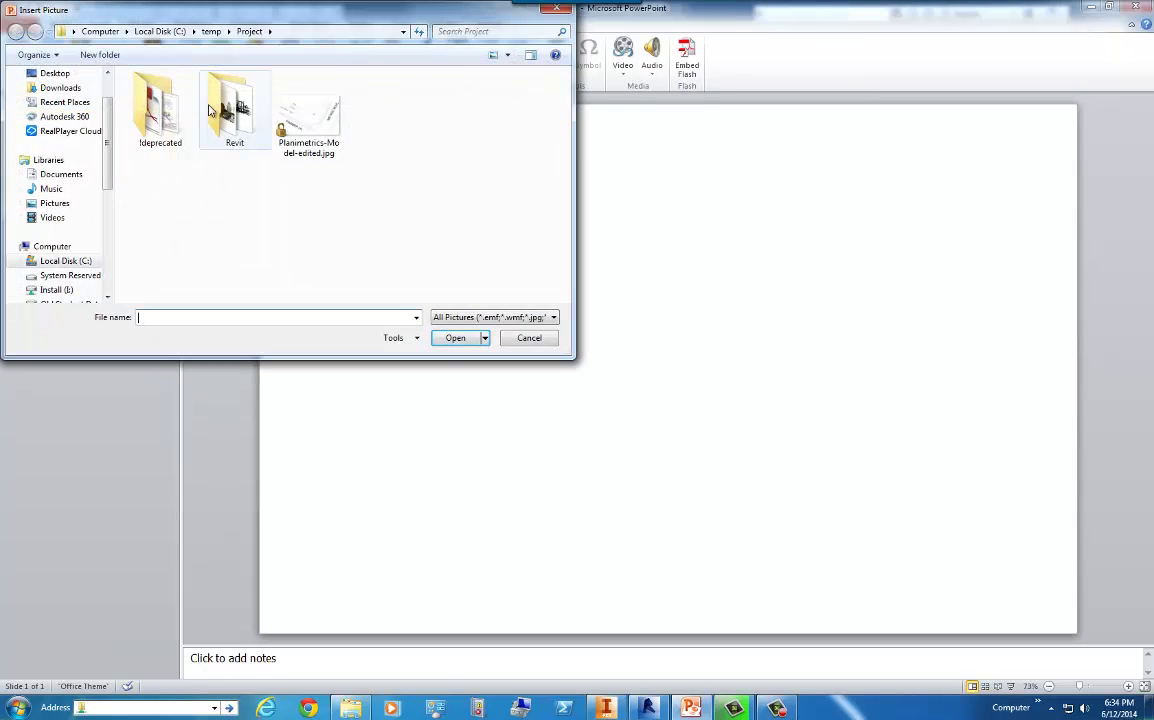
{"action": "double_click", "coordinate": [228, 108]}
{"action": "left_click", "coordinate": [158, 111]}
{"action": "double_click", "coordinate": [161, 113]}
{"action": "left_click", "coordinate": [398, 125]}
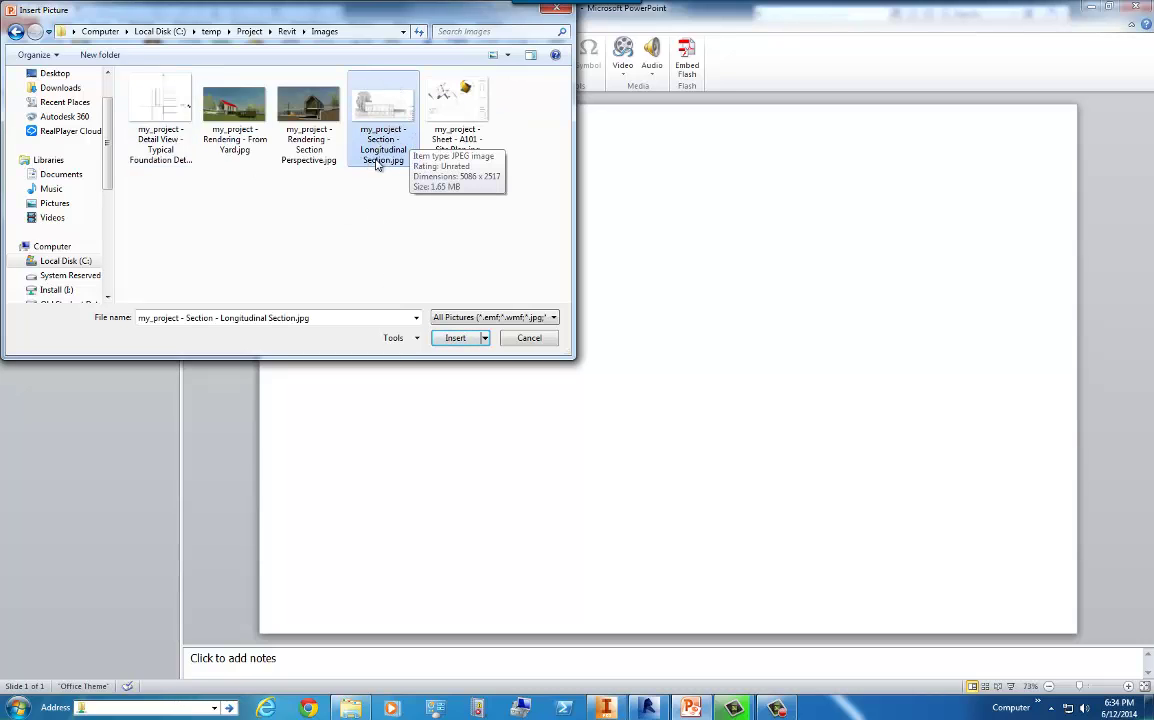
{"action": "left_click", "coordinate": [453, 338]}
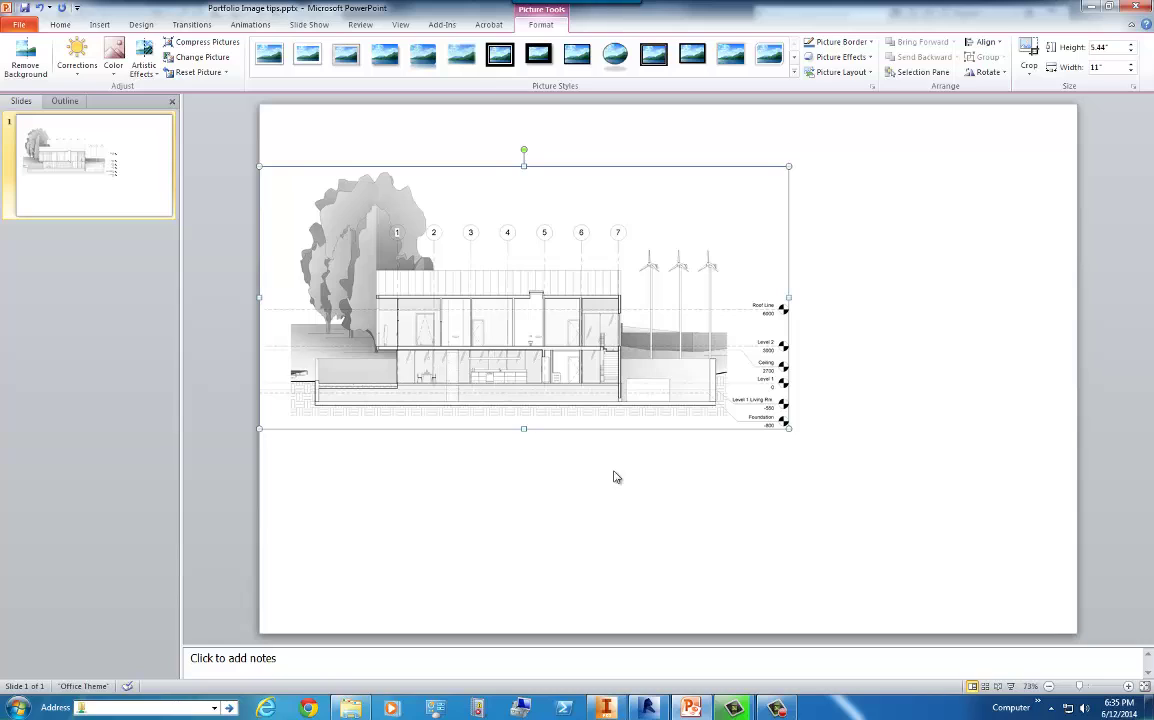
Crop the Longitudinal Section picture to the dining area of the lower floor, about 2.39" wide by 1.47" high
{"action": "left_click", "coordinate": [1030, 70]}
{"action": "left_click", "coordinate": [1047, 89]}
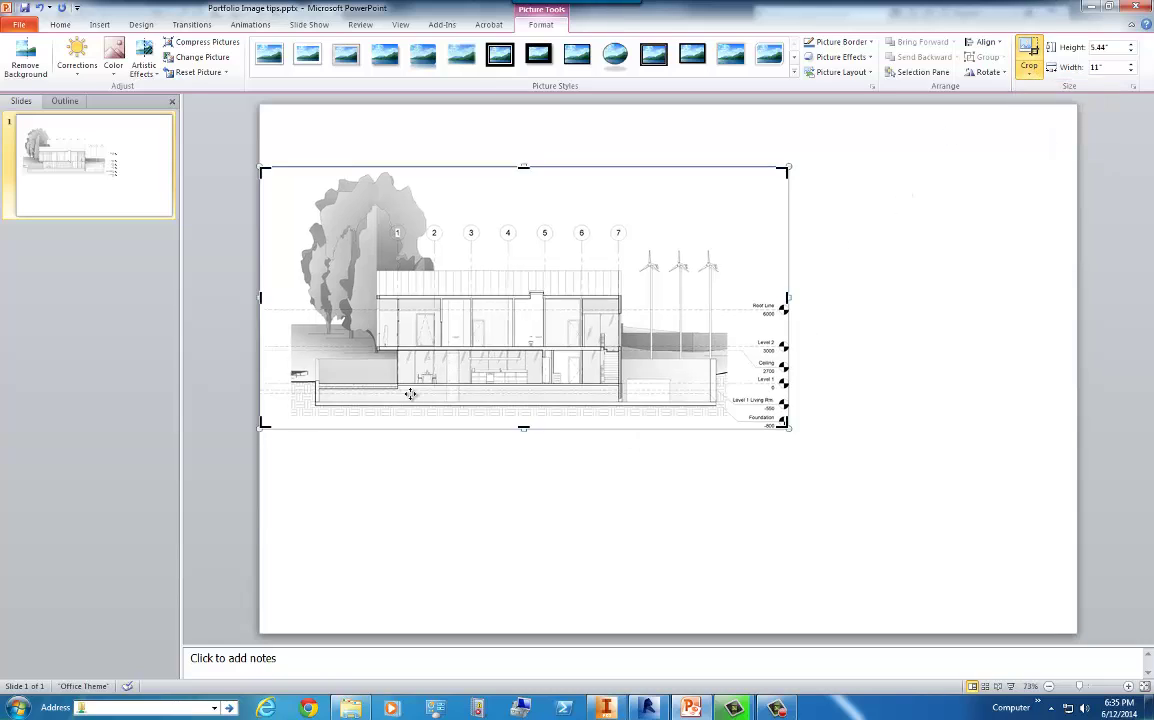
{"action": "left_click_drag", "start_coordinate": [788, 297], "coordinate": [489, 293]}
{"action": "left_click_drag", "start_coordinate": [259, 297], "coordinate": [375, 300]}
{"action": "left_click_drag", "start_coordinate": [434, 168], "coordinate": [431, 330]}
{"action": "left_click_drag", "start_coordinate": [432, 428], "coordinate": [432, 398]}
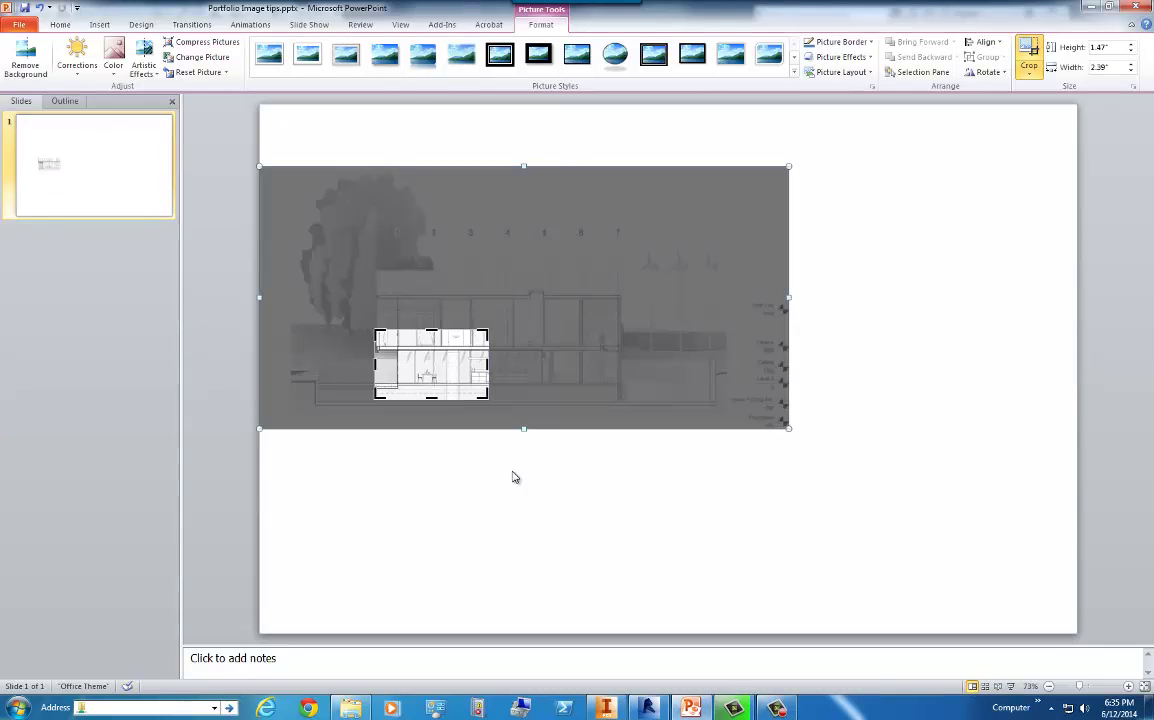
{"action": "left_click", "coordinate": [893, 369]}
Enlarge the cropped section picture so its detail is readable and place it in the slide's upper-left area
{"action": "left_click", "coordinate": [430, 372]}
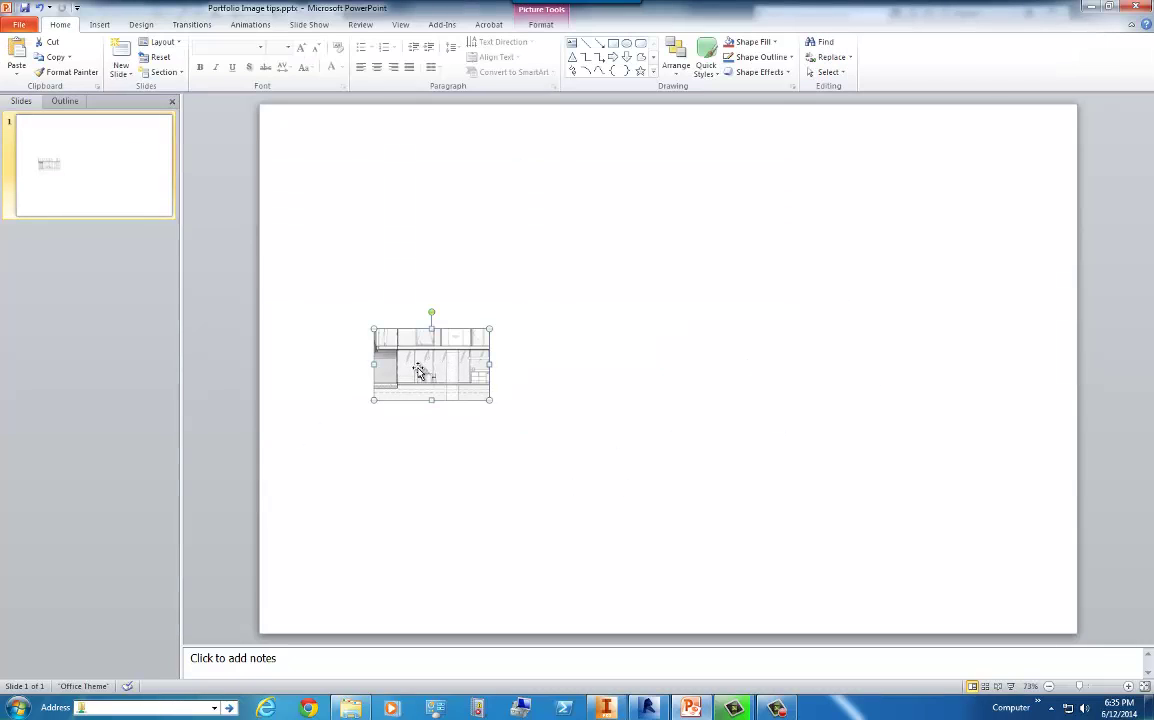
{"action": "left_click_drag", "start_coordinate": [451, 368], "coordinate": [640, 395]}
{"action": "left_click", "coordinate": [748, 440]}
{"action": "left_click", "coordinate": [508, 290]}
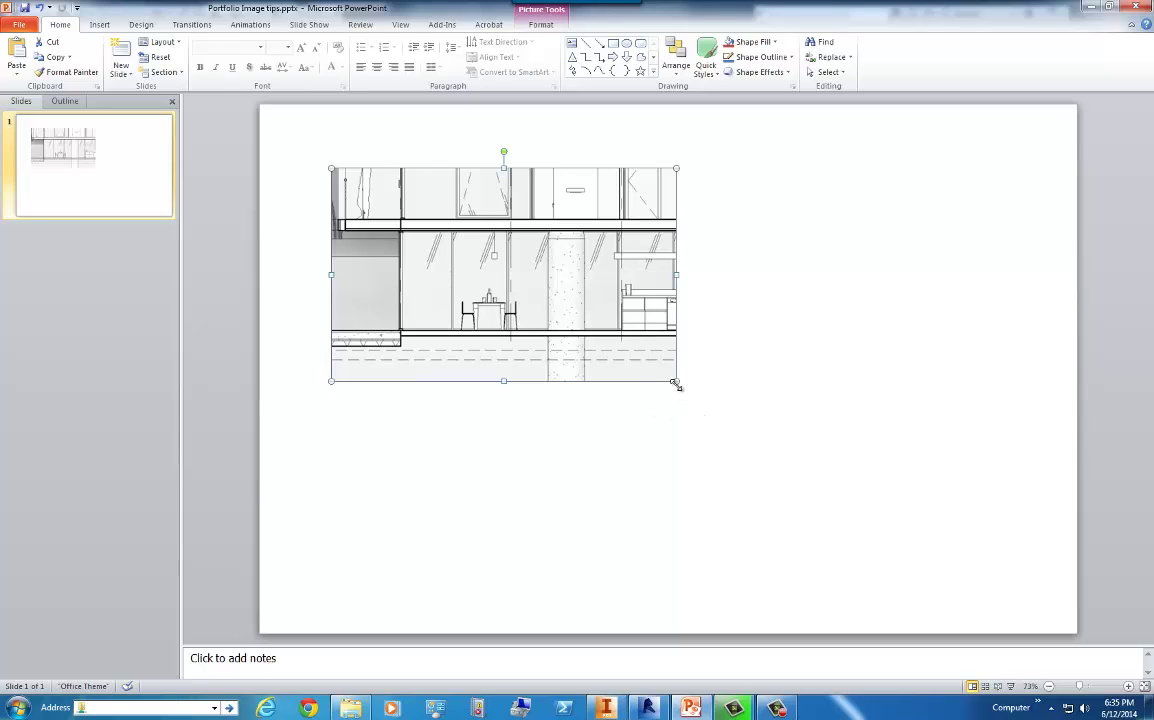
{"action": "left_click", "coordinate": [736, 383]}
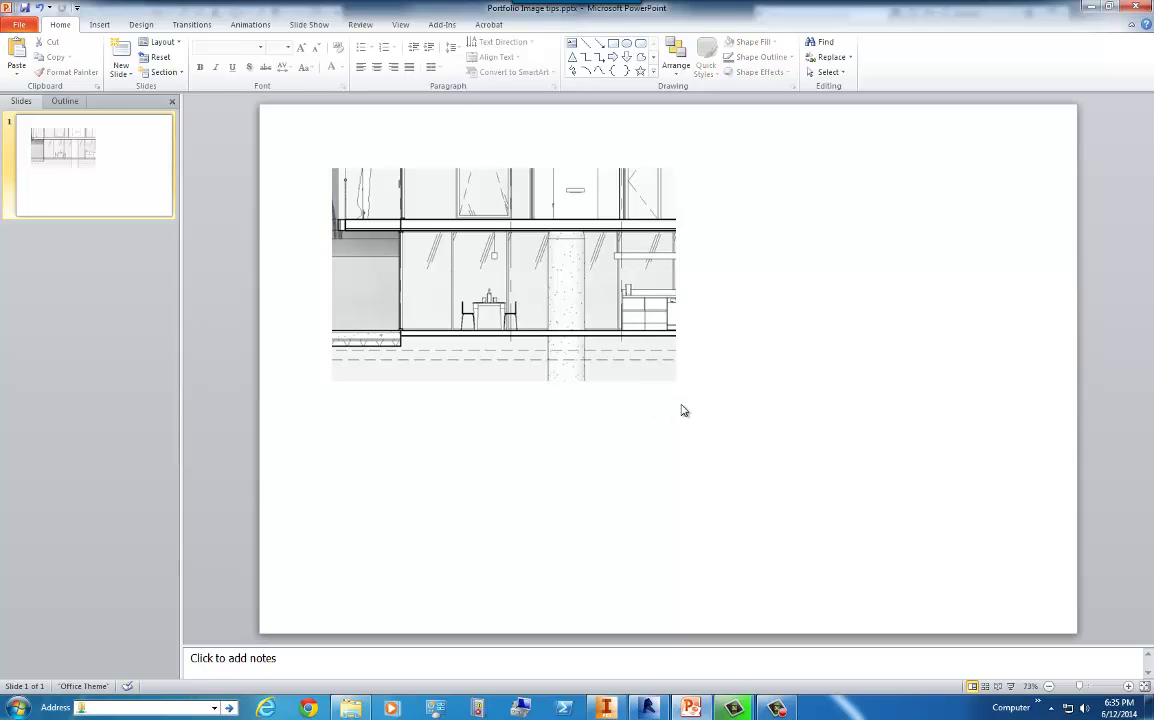
{"action": "left_click", "coordinate": [605, 356]}
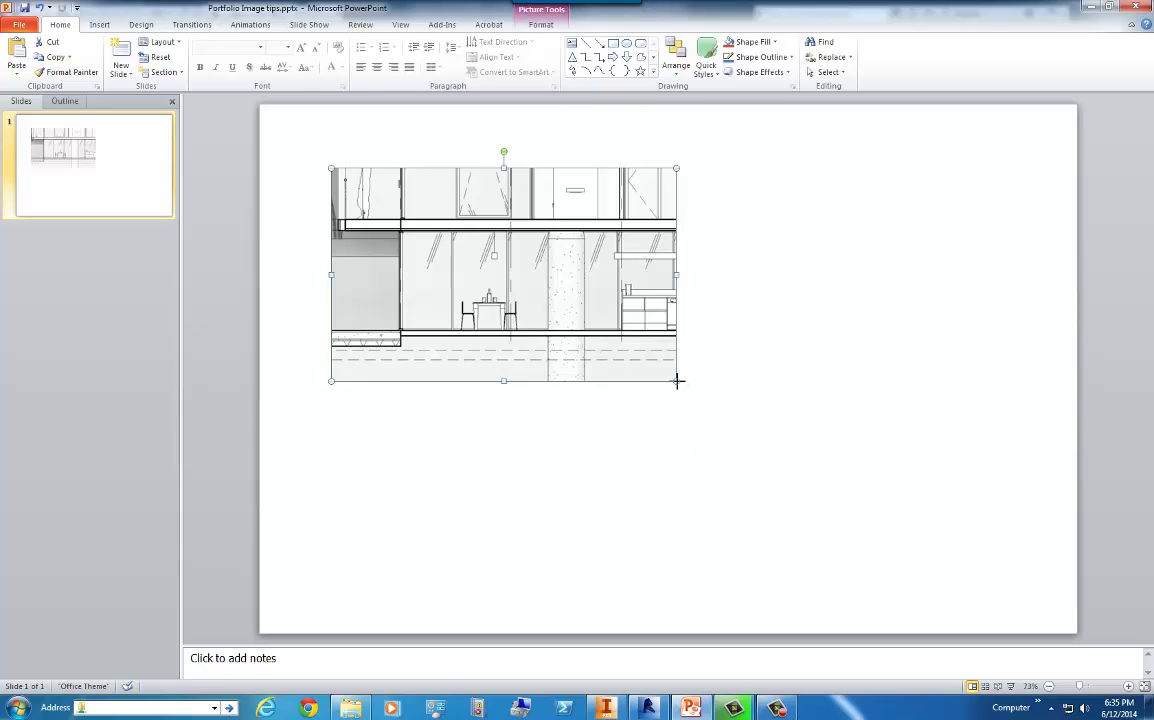
{"action": "left_click_drag", "start_coordinate": [677, 381], "coordinate": [638, 358]}
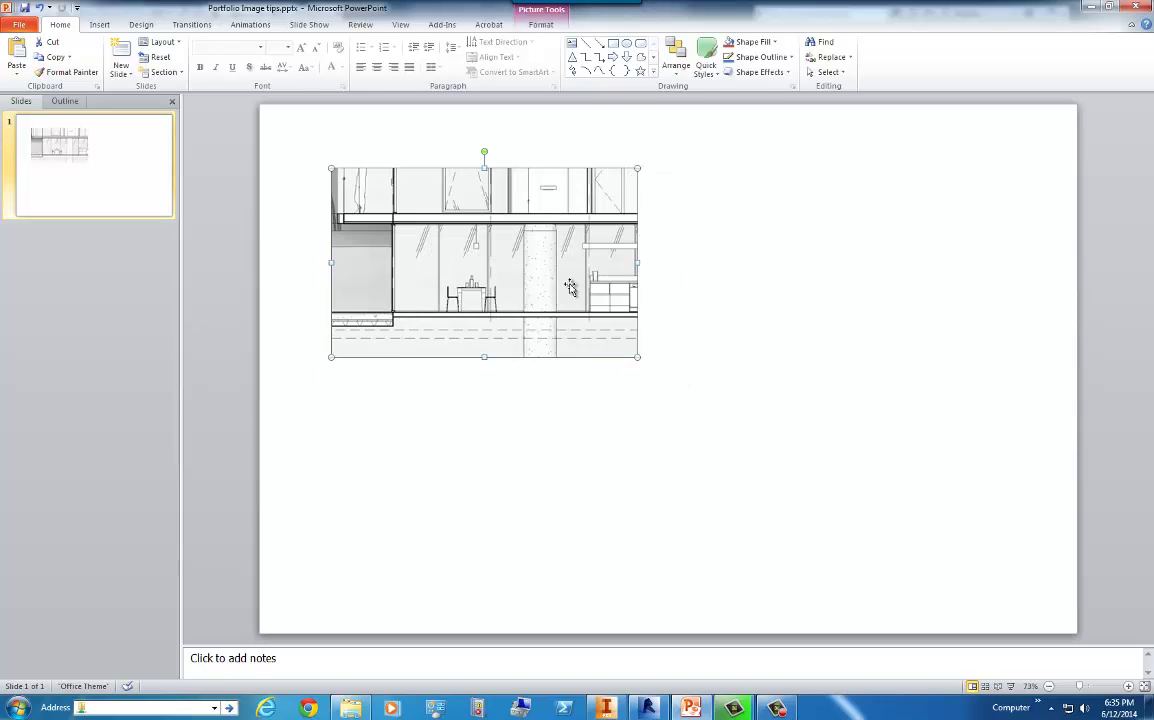
{"action": "left_click", "coordinate": [817, 310]}
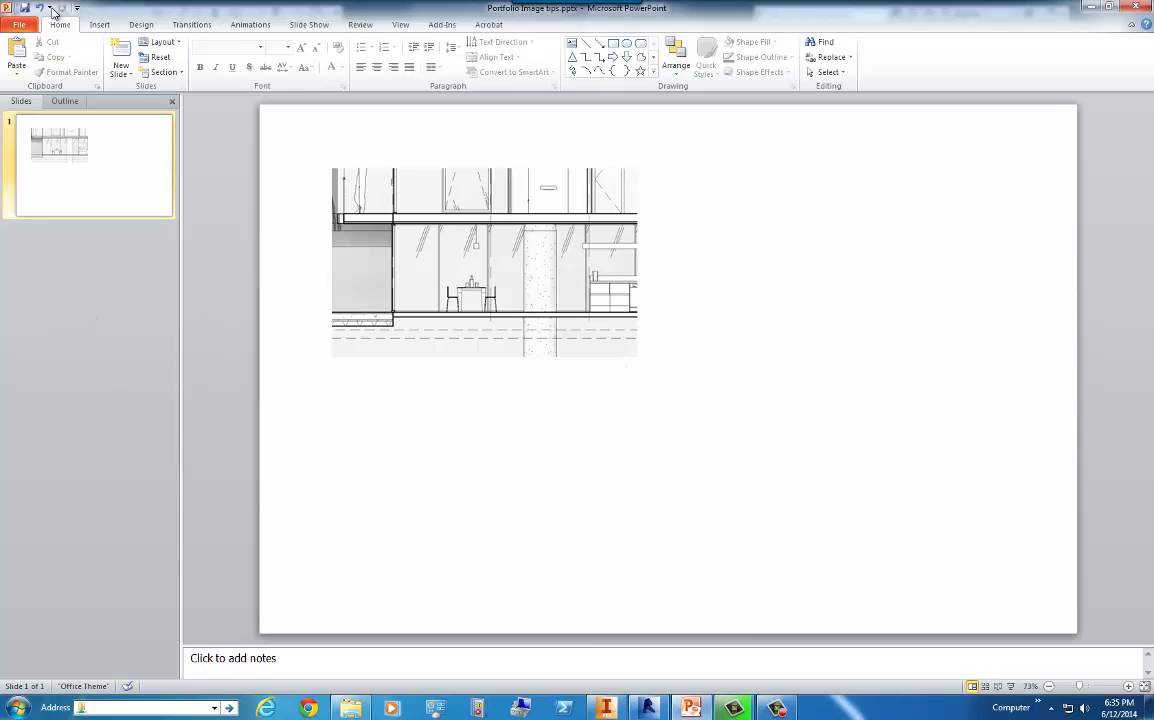
Insert my_project - Rendering - Section Perspective.jpg from the Images folder onto the slide
{"action": "left_click", "coordinate": [99, 25]}
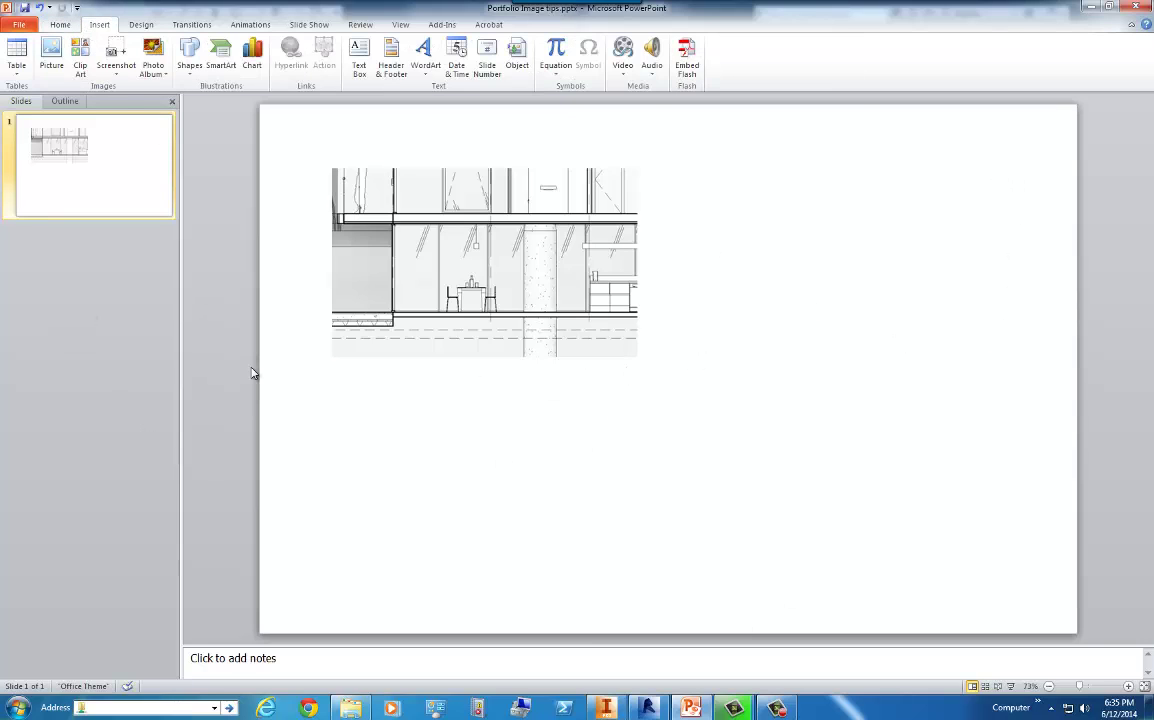
{"action": "left_click", "coordinate": [51, 55]}
{"action": "left_click", "coordinate": [291, 130]}
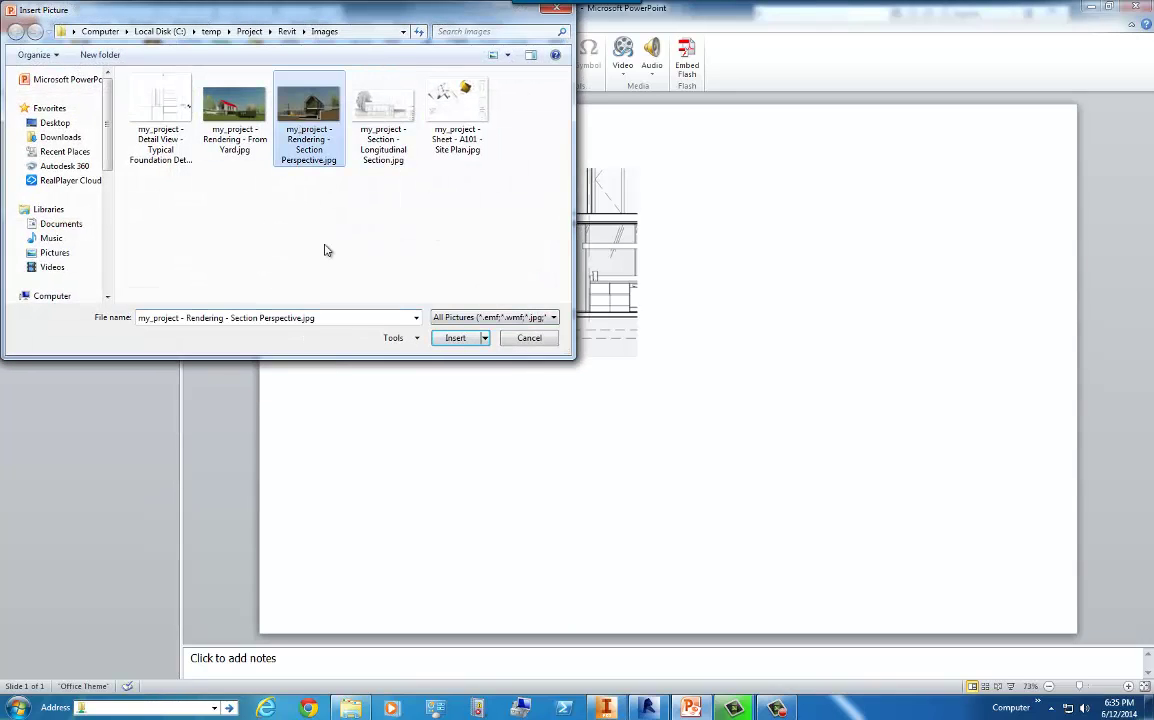
{"action": "left_click", "coordinate": [455, 338]}
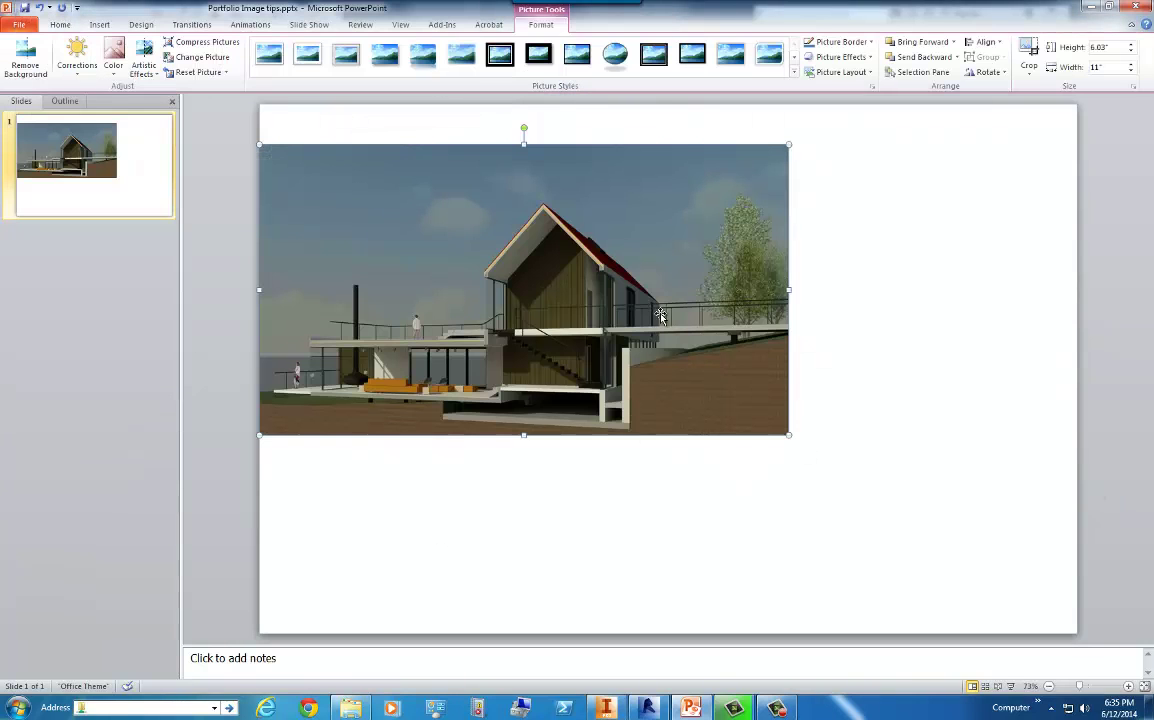
Shrink the Section Perspective rendering and place it on the right half of the slide, clear of the section picture
{"action": "mouse_move", "coordinate": [537, 266]}
{"action": "left_mouse_down"}
{"action": "mouse_move", "coordinate": [819, 369]}
{"action": "mouse_move", "coordinate": [785, 392]}
{"action": "mouse_move", "coordinate": [807, 438]}
{"action": "mouse_move", "coordinate": [774, 378]}
{"action": "left_mouse_up"}
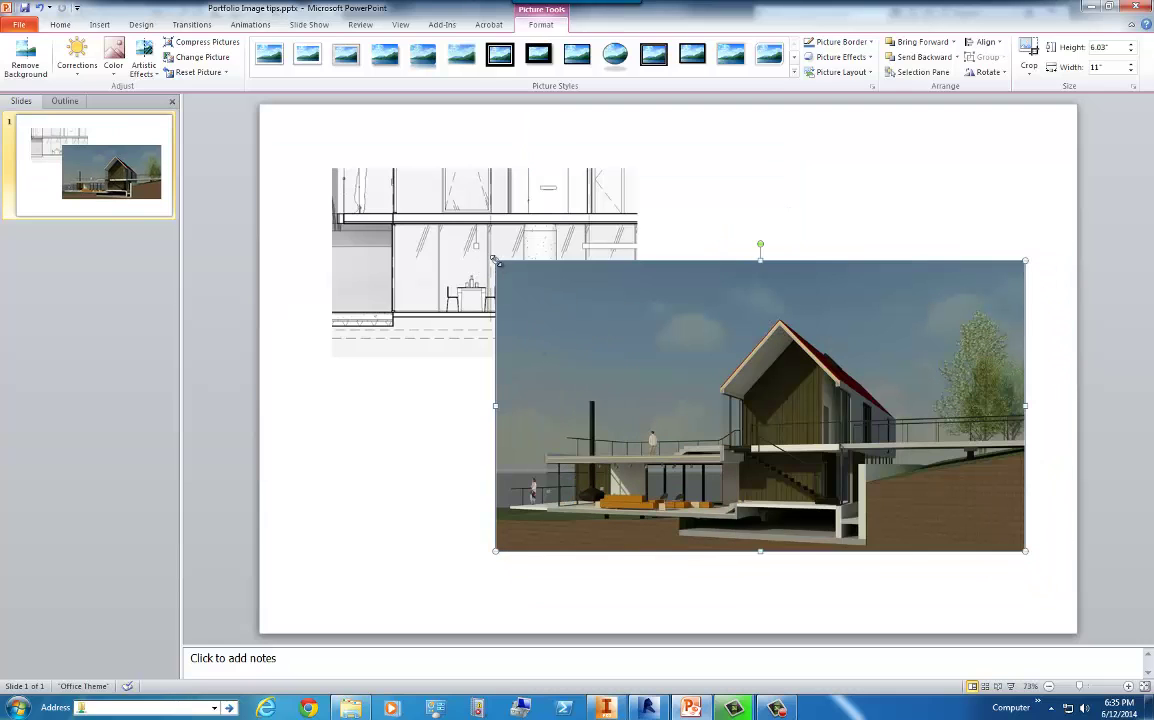
{"action": "left_click_drag", "start_coordinate": [493, 258], "coordinate": [711, 378]}
{"action": "left_click_drag", "start_coordinate": [794, 450], "coordinate": [795, 407]}
{"action": "left_click", "coordinate": [893, 283]}
Insert my_project - Rendering - From Yard.jpg from the Images folder onto the slide
{"action": "left_click", "coordinate": [92, 24]}
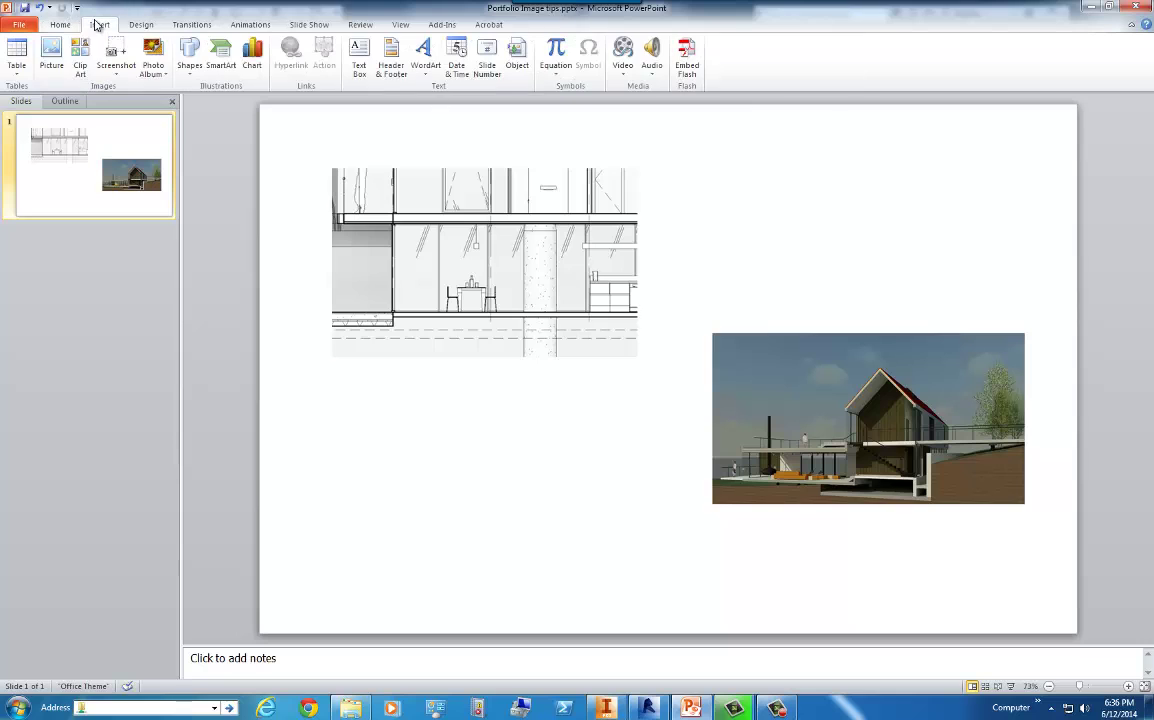
{"action": "left_click", "coordinate": [44, 57]}
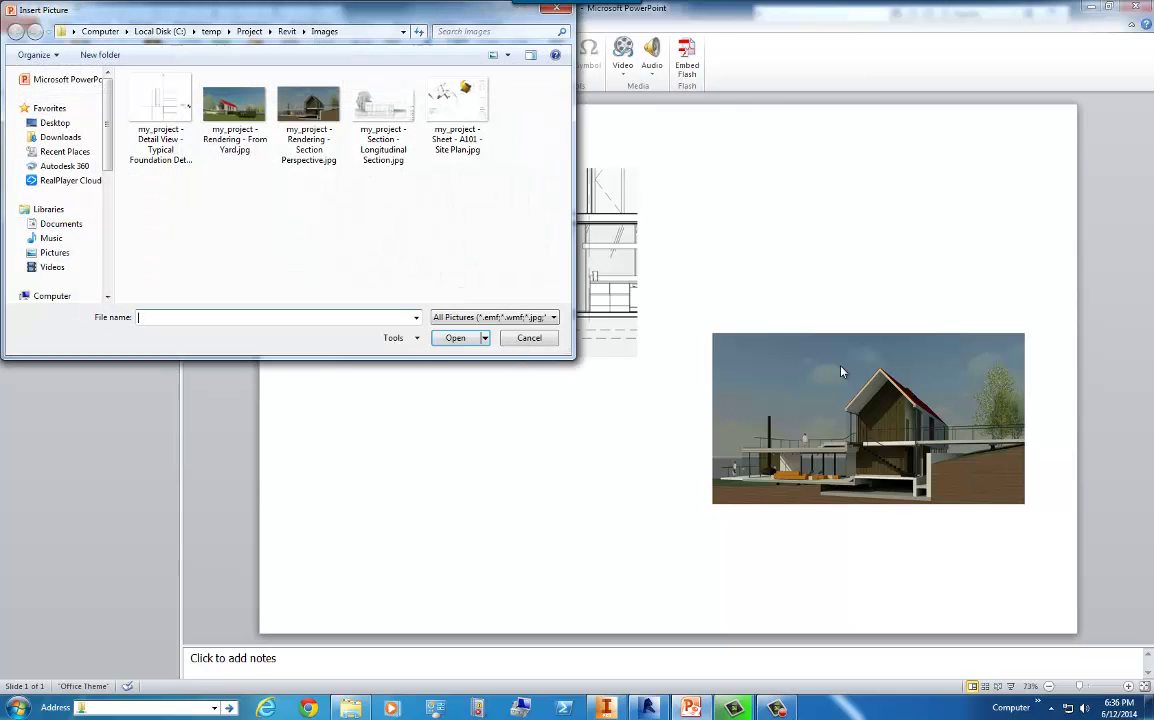
{"action": "left_click", "coordinate": [226, 117]}
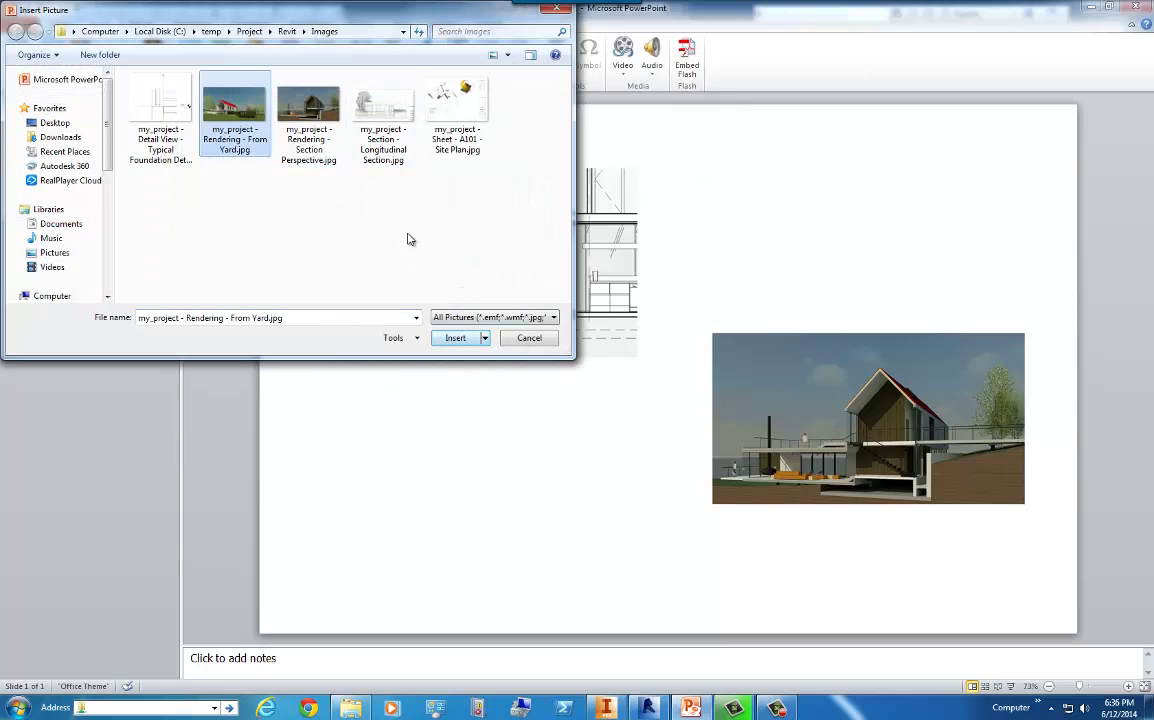
{"action": "left_click", "coordinate": [456, 341]}
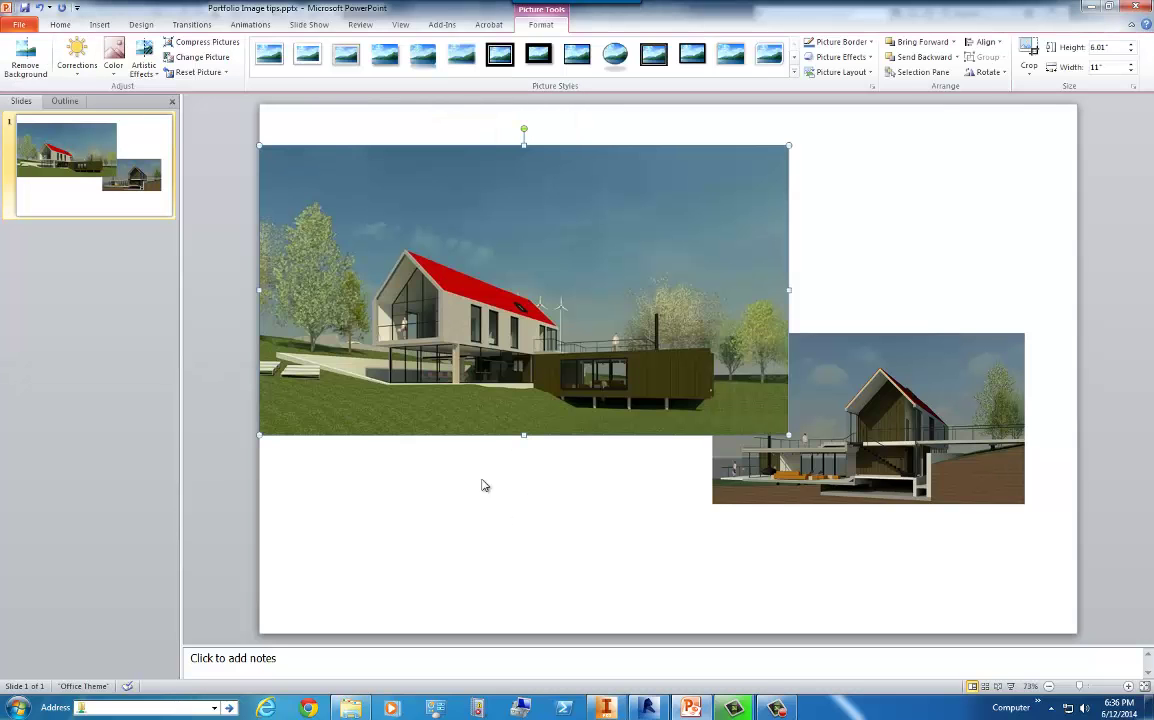
Shrink the From Yard rendering and place it in the slide's lower-left area
{"action": "left_click_drag", "start_coordinate": [535, 391], "coordinate": [565, 492]}
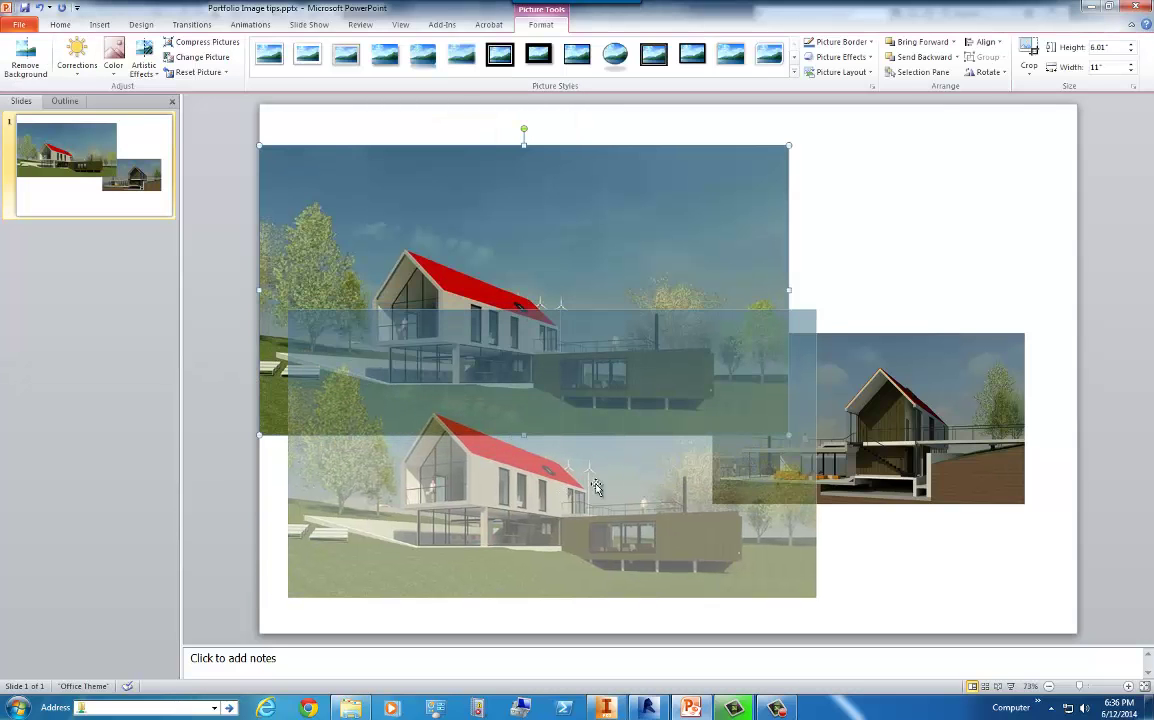
{"action": "left_click_drag", "start_coordinate": [628, 473], "coordinate": [628, 473]}
{"action": "left_click_drag", "start_coordinate": [817, 306], "coordinate": [656, 397]}
{"action": "left_click", "coordinate": [780, 280]}
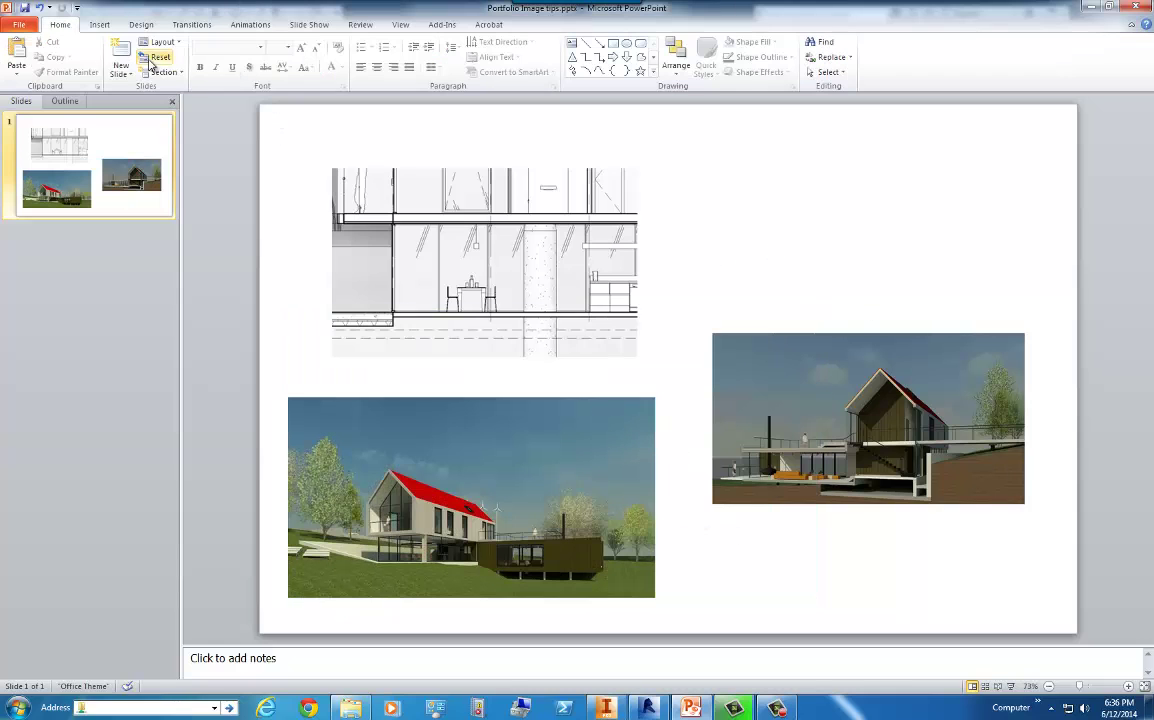
Insert my_project - Sheet - A101 - Site Plan.jpg from the Images folder onto the slide
{"action": "left_click", "coordinate": [105, 25]}
{"action": "left_click", "coordinate": [51, 50]}
{"action": "left_click", "coordinate": [452, 120]}
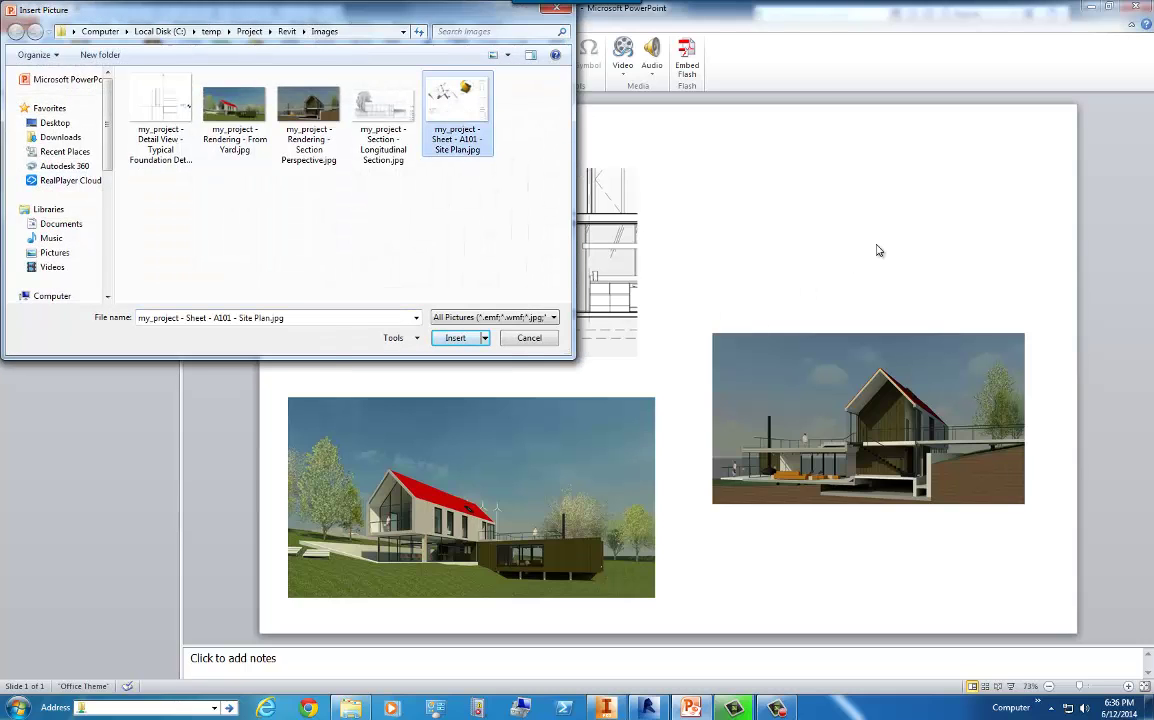
{"action": "left_click", "coordinate": [455, 338]}
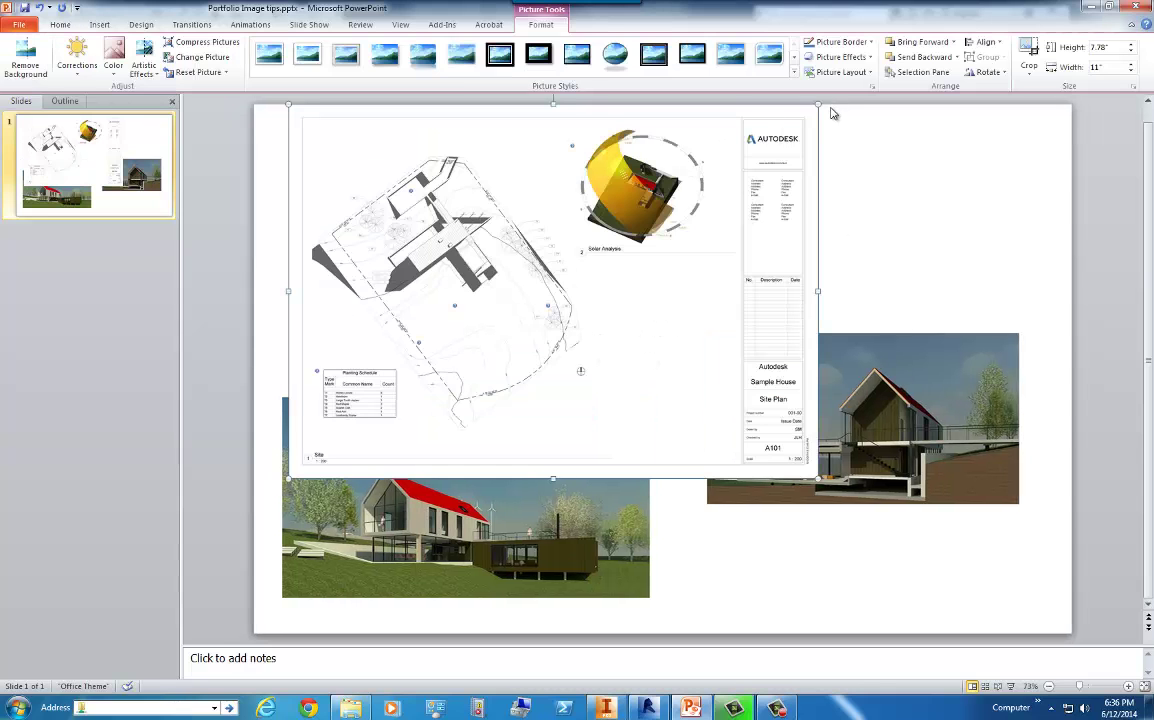
Scale the site plan sheet picture down to about 7.35" by 5.2" and reposition it over the slide's left half
{"action": "left_click_drag", "start_coordinate": [818, 101], "coordinate": [610, 230]}
{"action": "left_click_drag", "start_coordinate": [549, 322], "coordinate": [585, 387]}
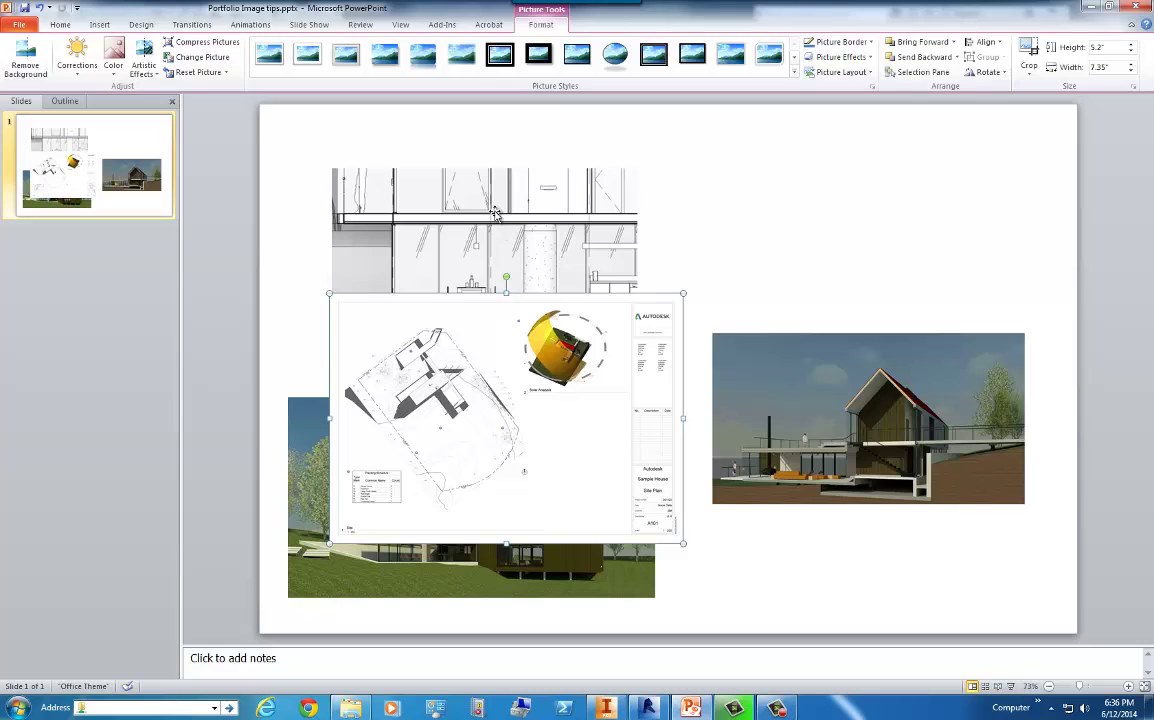
{"action": "left_click_drag", "start_coordinate": [610, 365], "coordinate": [604, 312]}
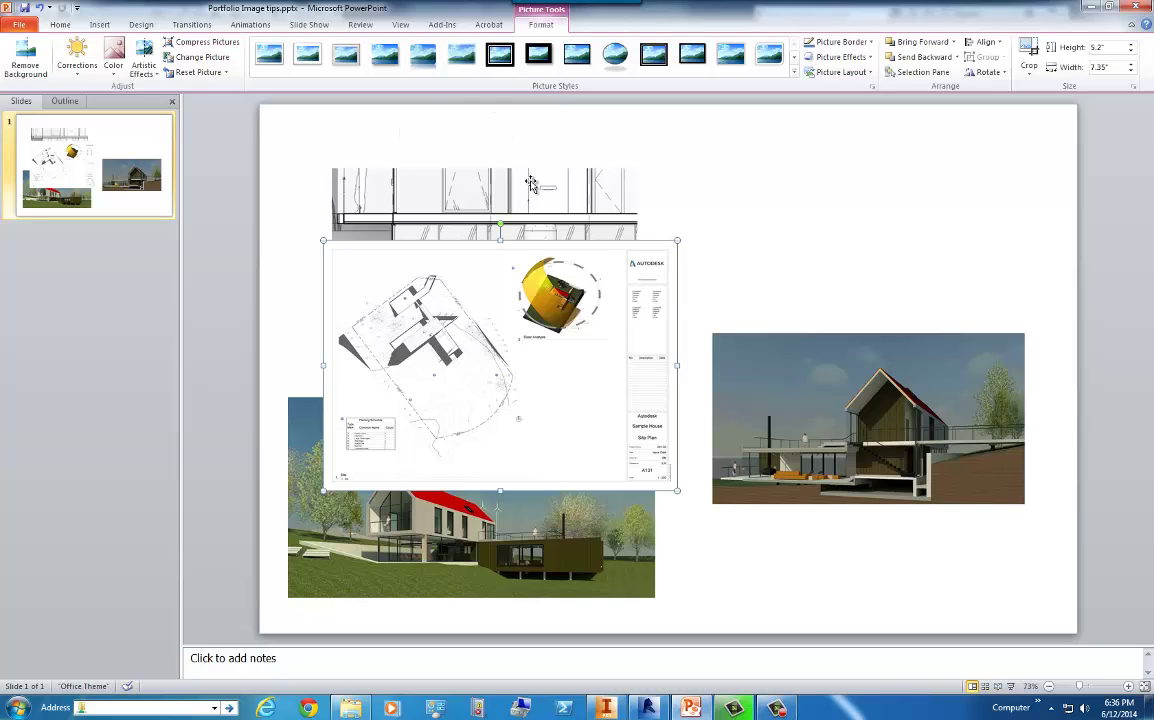
Shrink the cropped section picture into the slide's upper-right area and move the site plan sheet into the upper-left area
{"action": "left_click", "coordinate": [531, 183]}
{"action": "left_click_drag", "start_coordinate": [470, 174], "coordinate": [913, 150]}
{"action": "left_click_drag", "start_coordinate": [1026, 128], "coordinate": [953, 172]}
{"action": "left_click_drag", "start_coordinate": [828, 250], "coordinate": [860, 226]}
{"action": "left_click", "coordinate": [783, 455]}
{"action": "left_click_drag", "start_coordinate": [521, 339], "coordinate": [483, 226]}
{"action": "left_click", "coordinate": [649, 321]}
Move the Section Perspective rendering lower on the slide and stretch it slightly taller and wider
{"action": "left_click", "coordinate": [740, 415]}
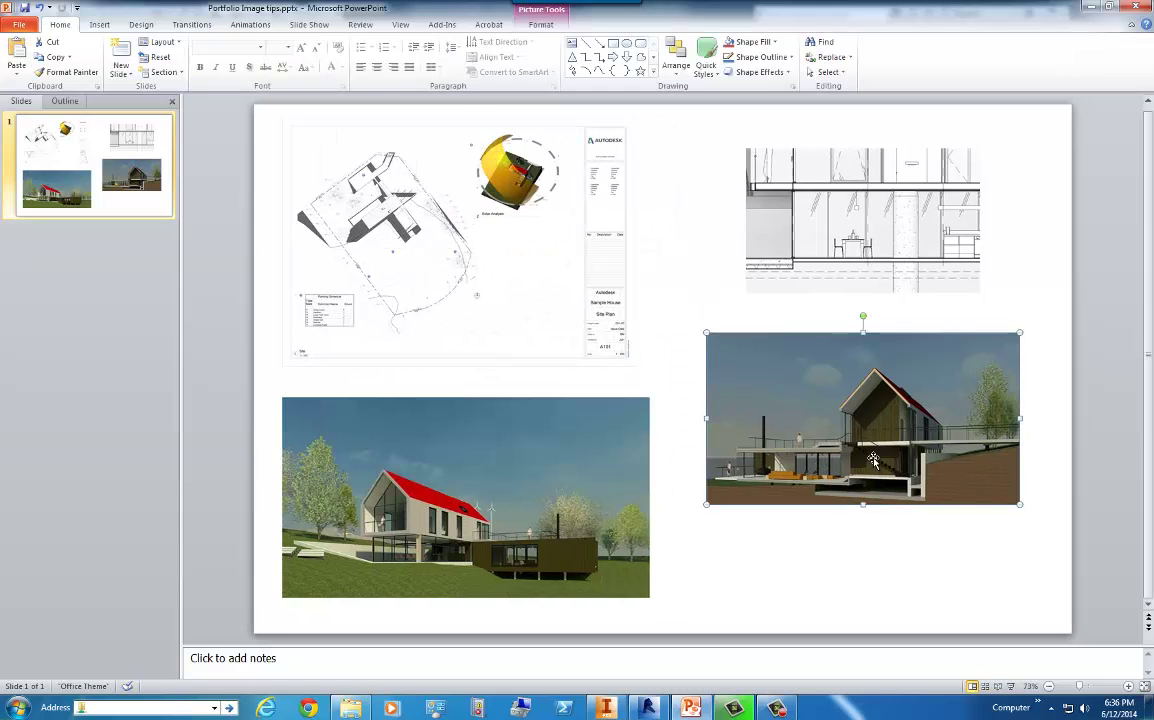
{"action": "left_click_drag", "start_coordinate": [873, 459], "coordinate": [875, 492]}
{"action": "left_click_drag", "start_coordinate": [868, 545], "coordinate": [869, 566]}
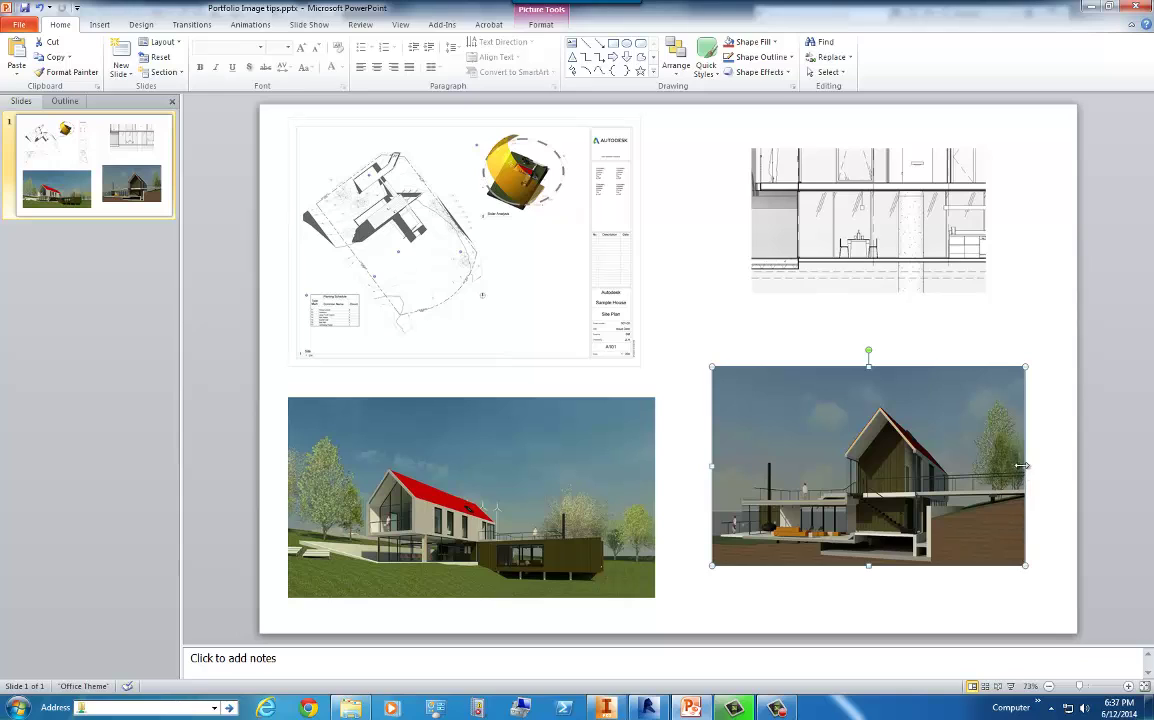
{"action": "left_click_drag", "start_coordinate": [1032, 465], "coordinate": [1037, 465]}
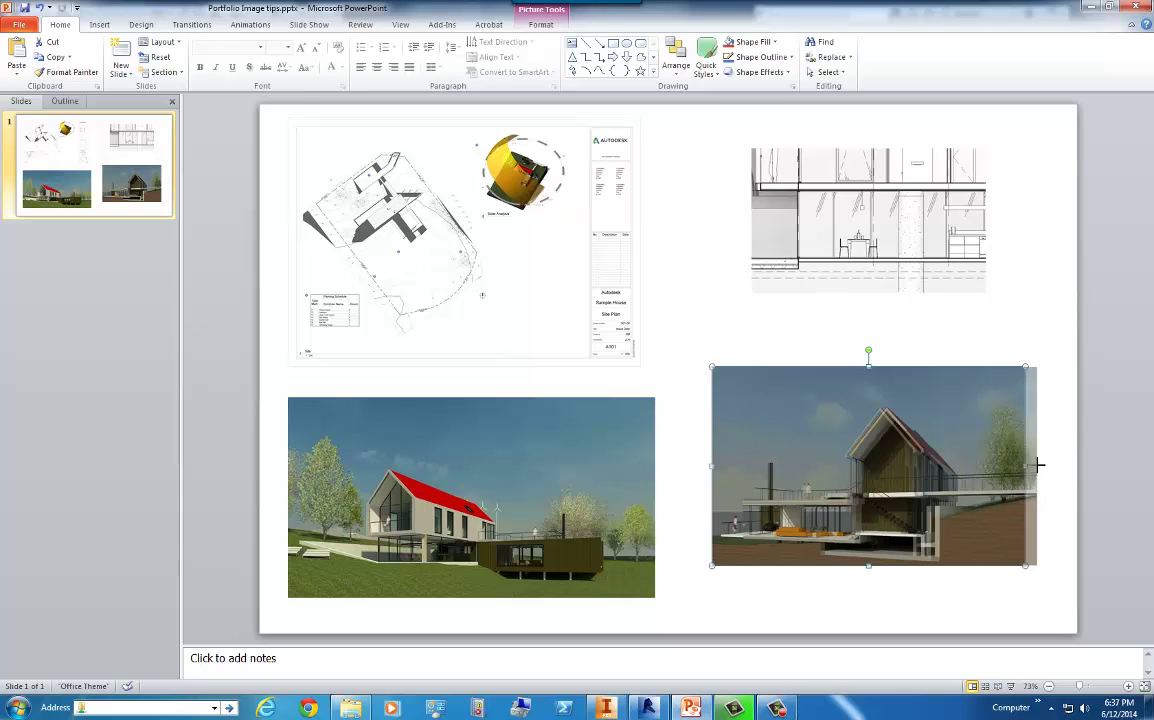
{"action": "left_click", "coordinate": [974, 611]}
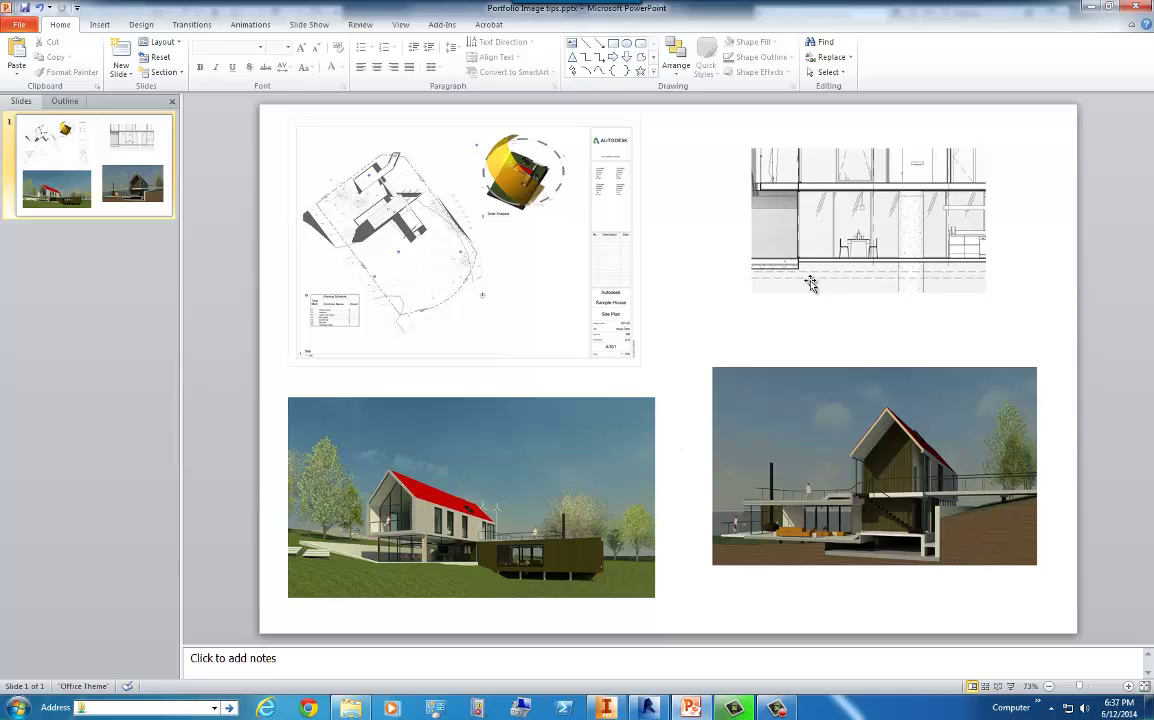
Move the cropped section picture slightly down the slide and minimize the browser window
{"action": "left_click", "coordinate": [764, 215], "text": "ctrl"}
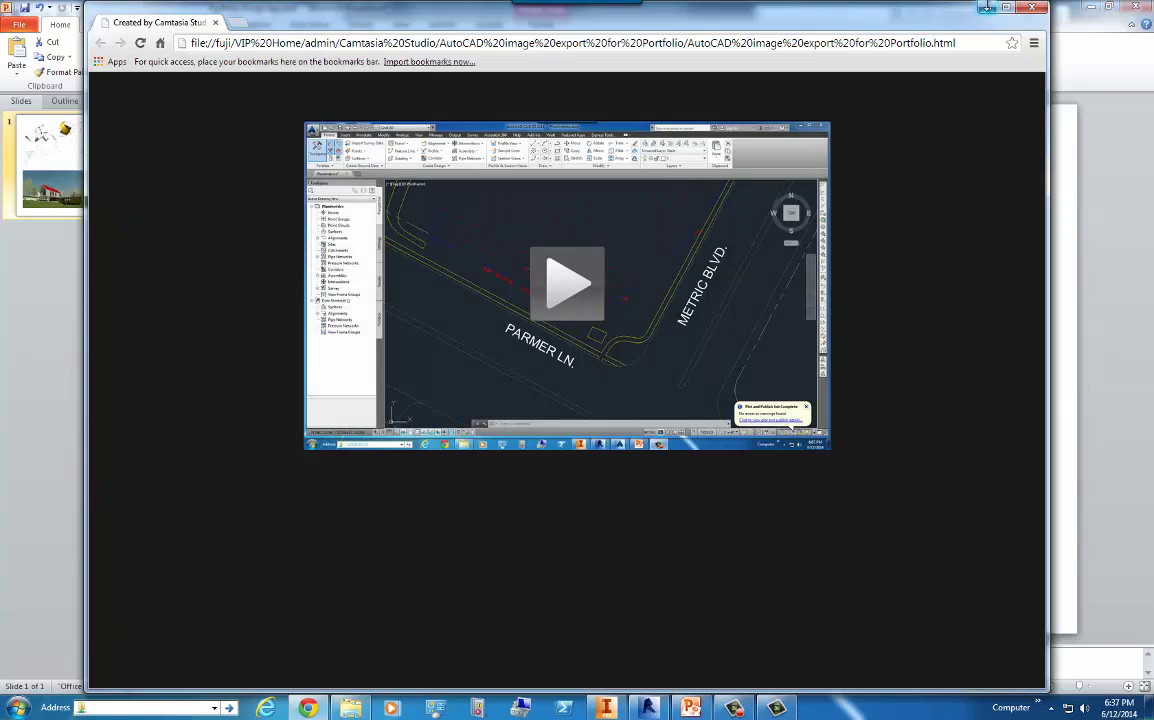
{"action": "left_click", "coordinate": [987, 10]}
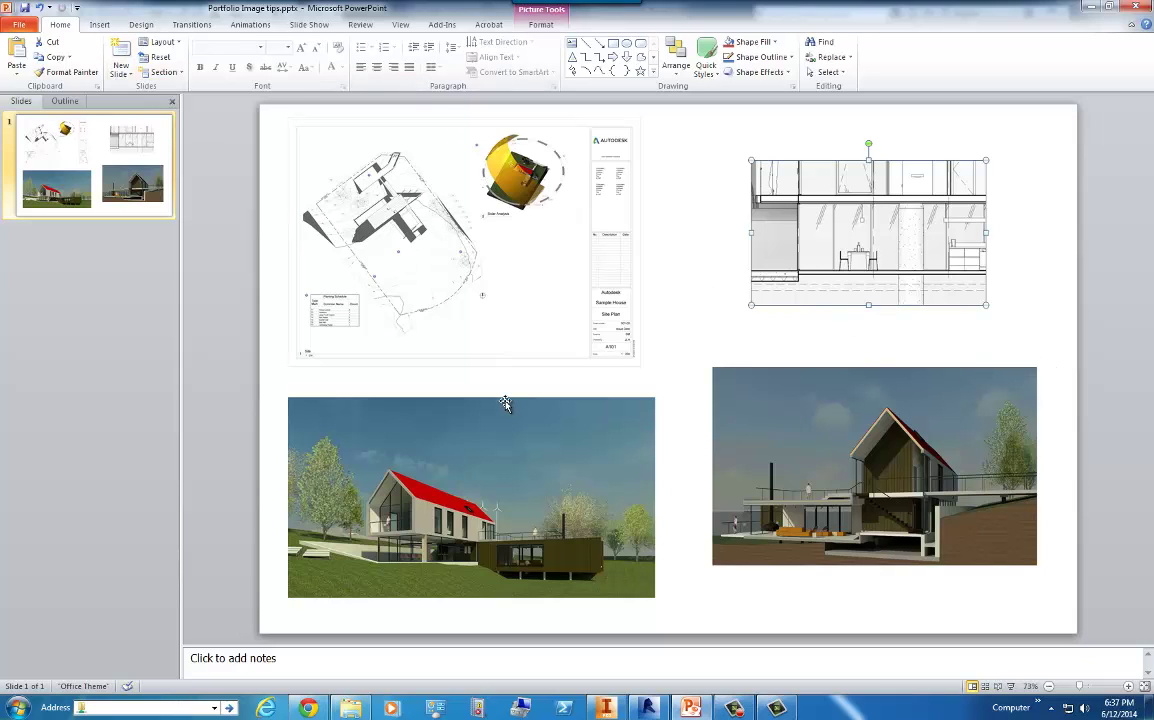
{"action": "left_click", "coordinate": [632, 328]}
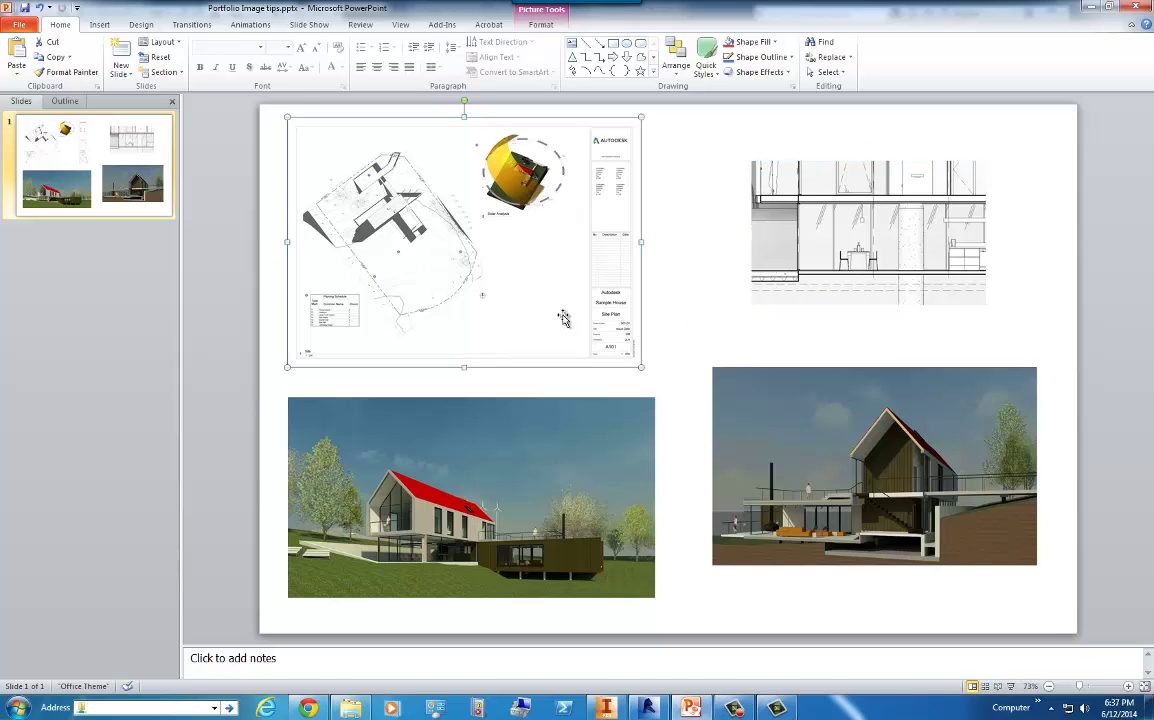
{"action": "left_click", "coordinate": [955, 417]}
{"action": "left_click", "coordinate": [630, 575]}
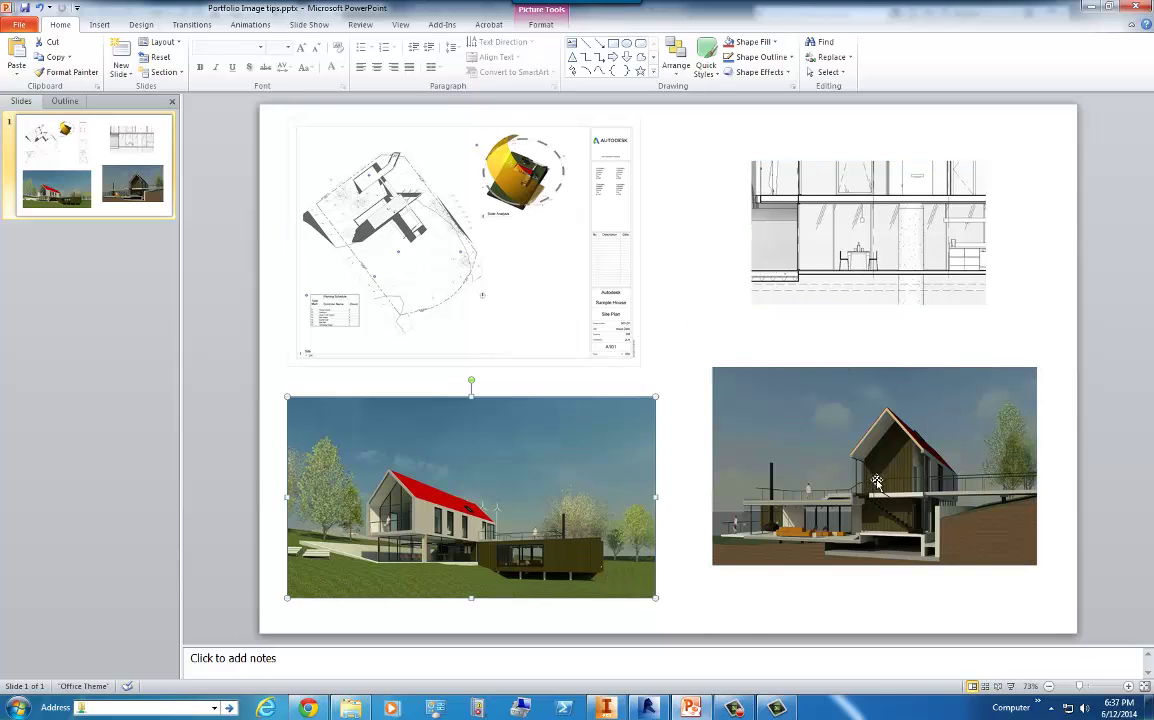